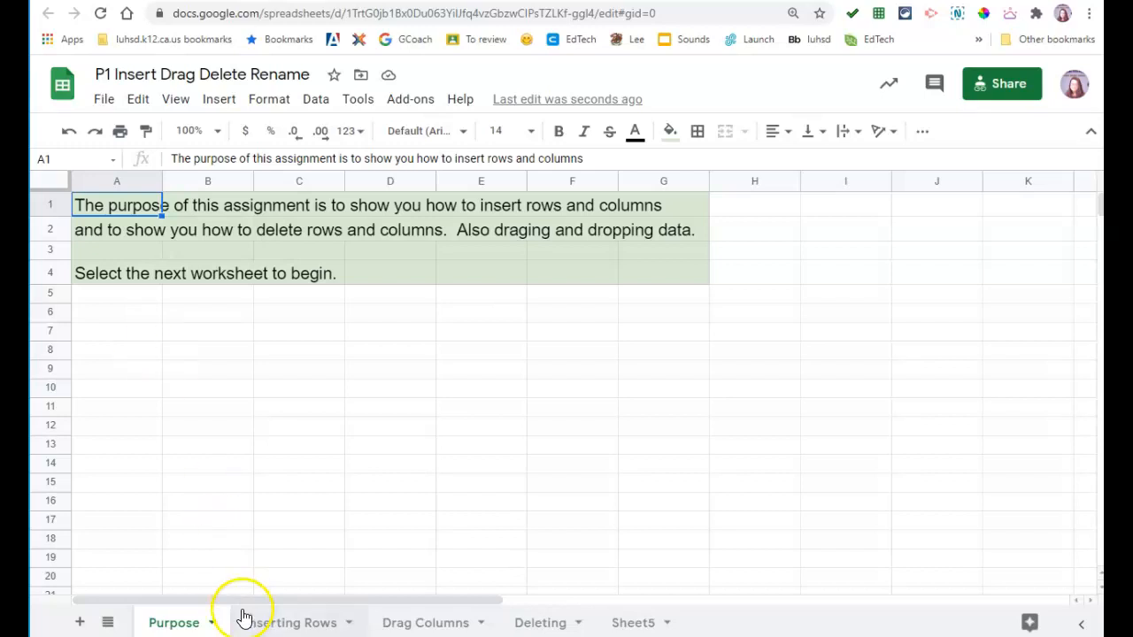
Step: Open the Inserting Rows sheet with the student data table
left_click(283, 624)
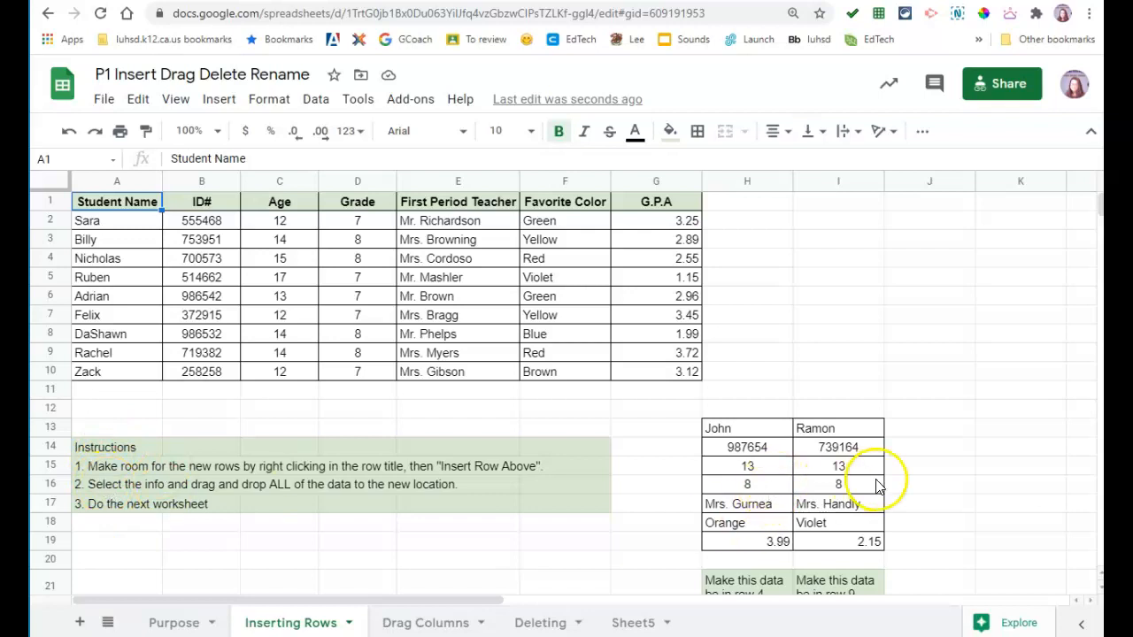
Step: Look over the sheet and select row 4 of the student table
left_click_drag(434, 599, 694, 600)
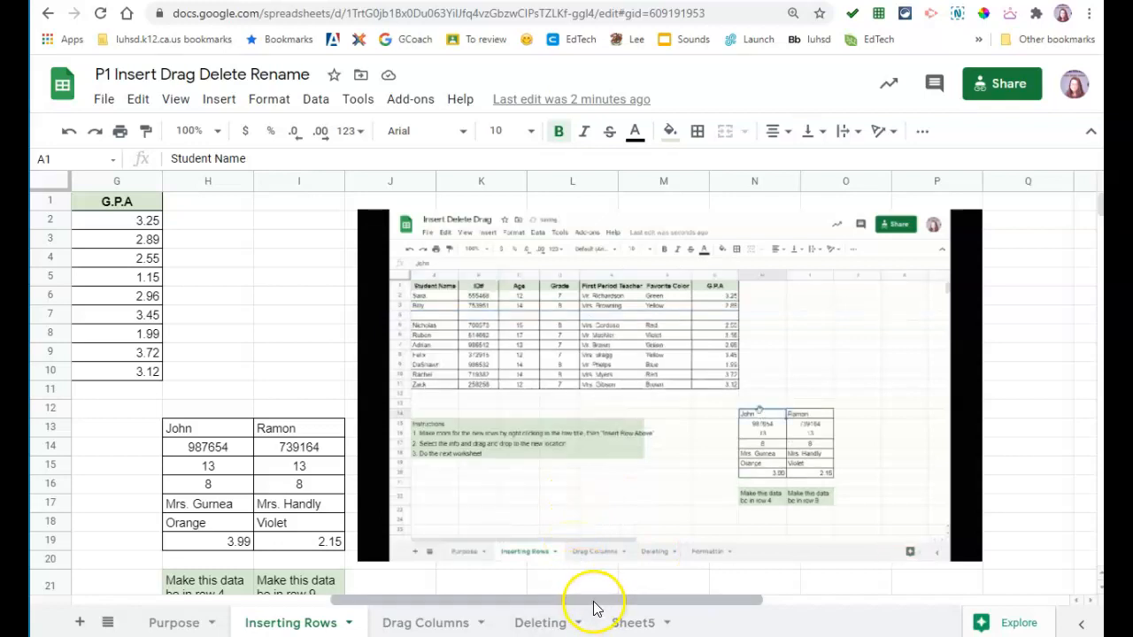
left_click_drag(593, 605, 342, 607)
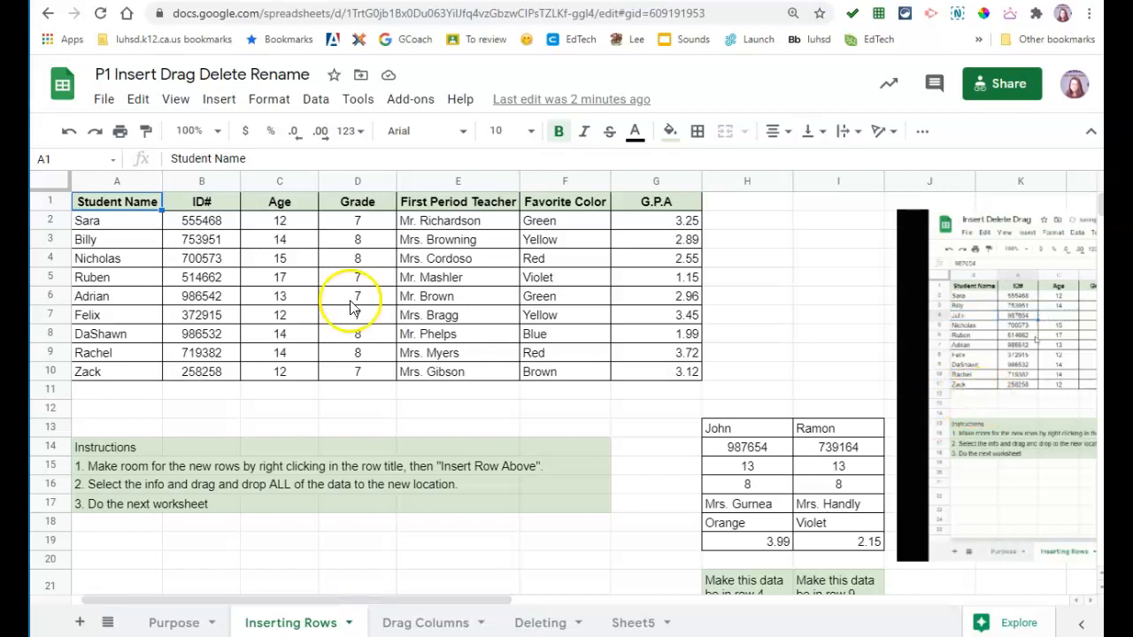
scroll(783, 581, "down", 1)
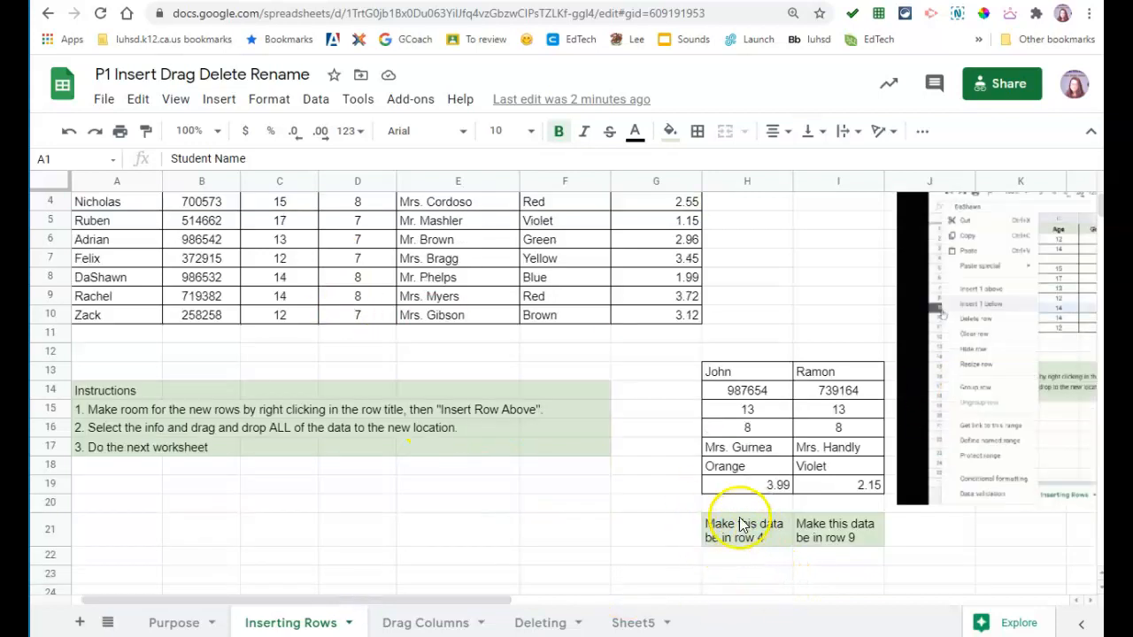
scroll(742, 540, "up", 1)
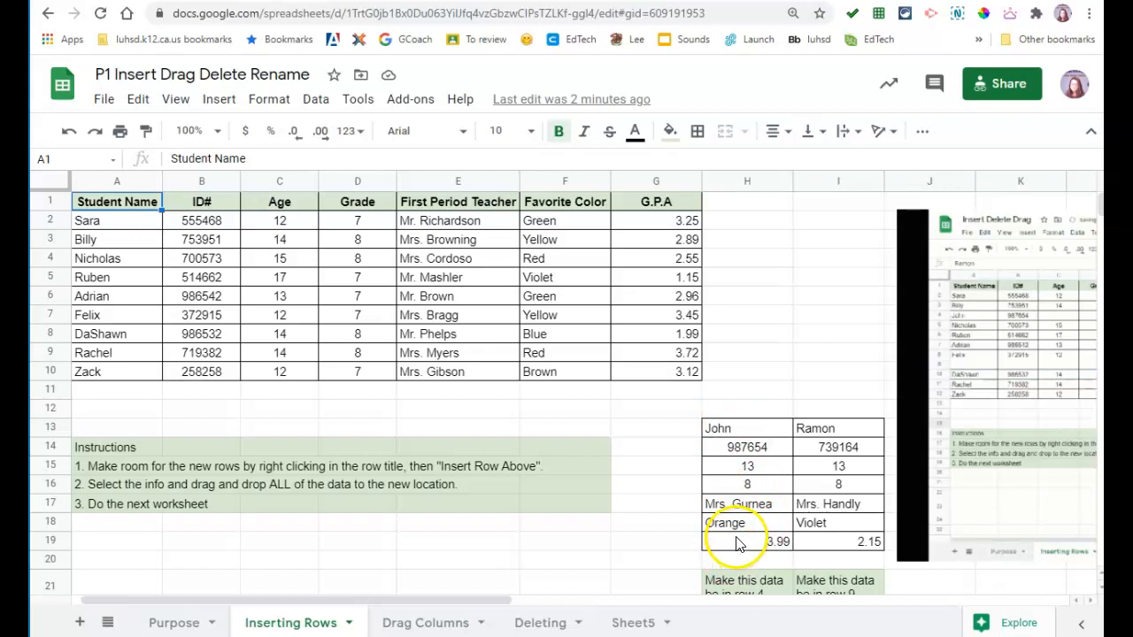
left_click(44, 260)
left_click(41, 253)
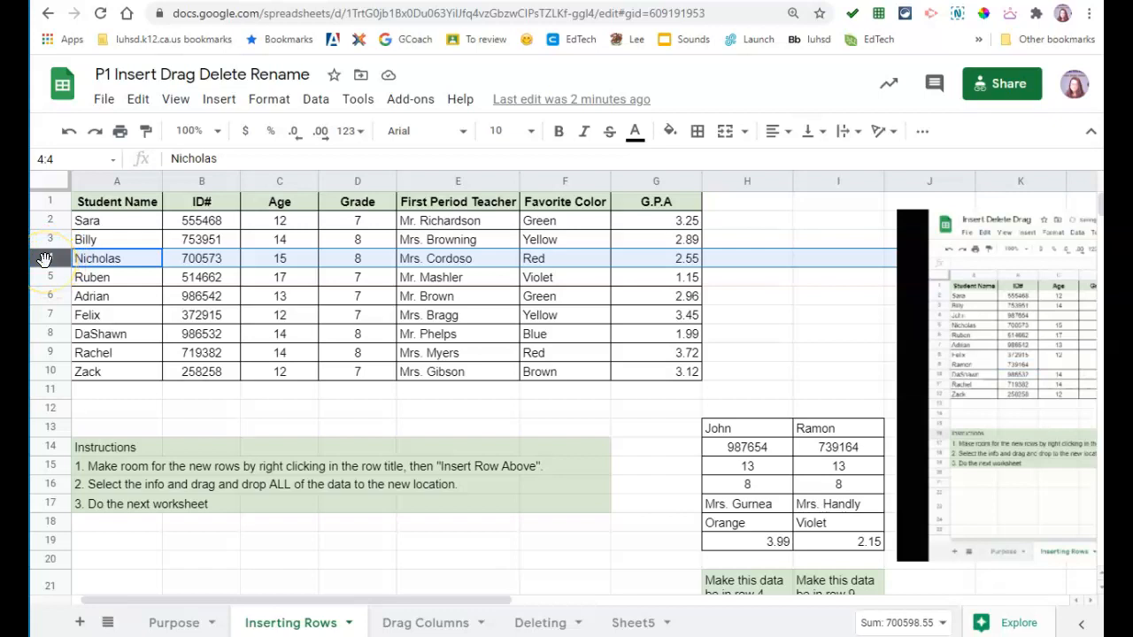
Step: Insert a blank row above row 4, then move the name, ID 987654 and age 13 into A4–C4
right_click(44, 259)
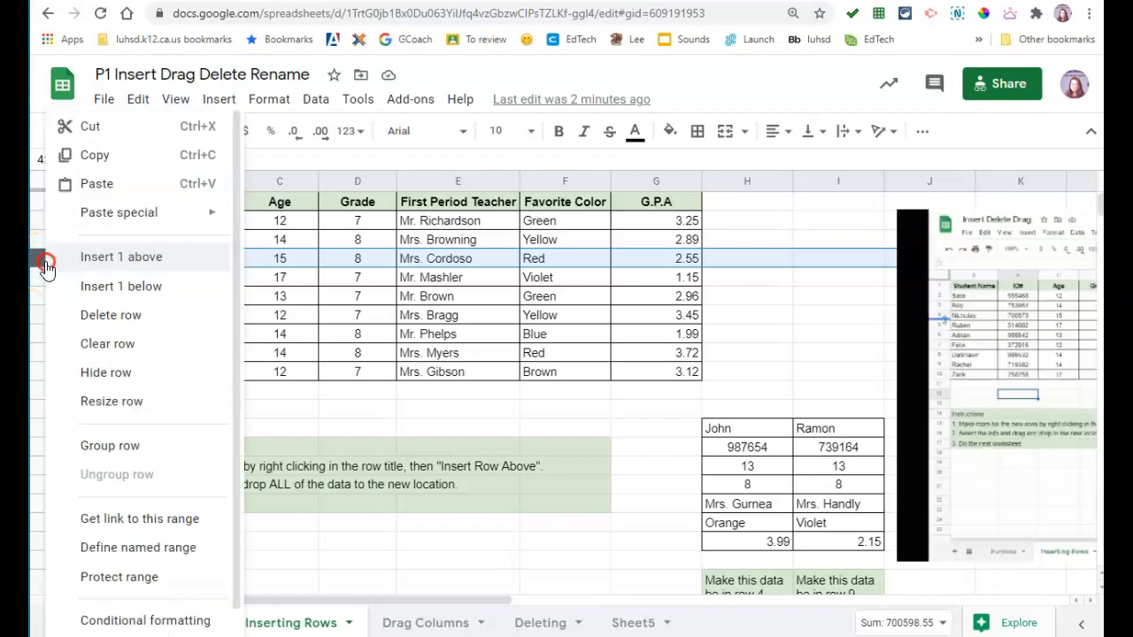
left_click(111, 257)
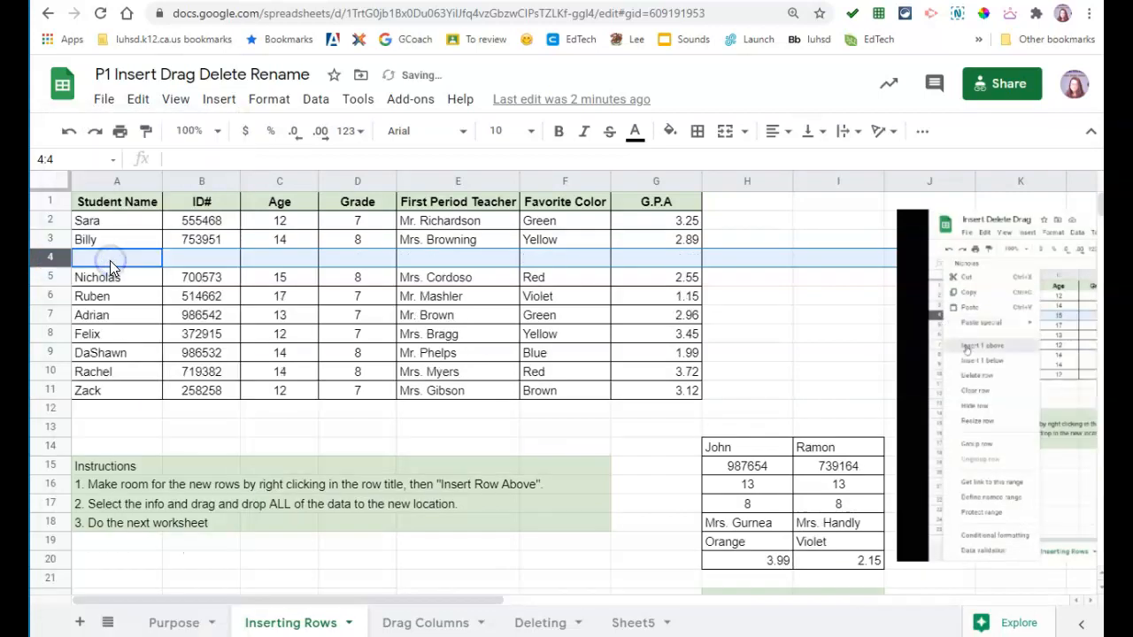
left_click(719, 449)
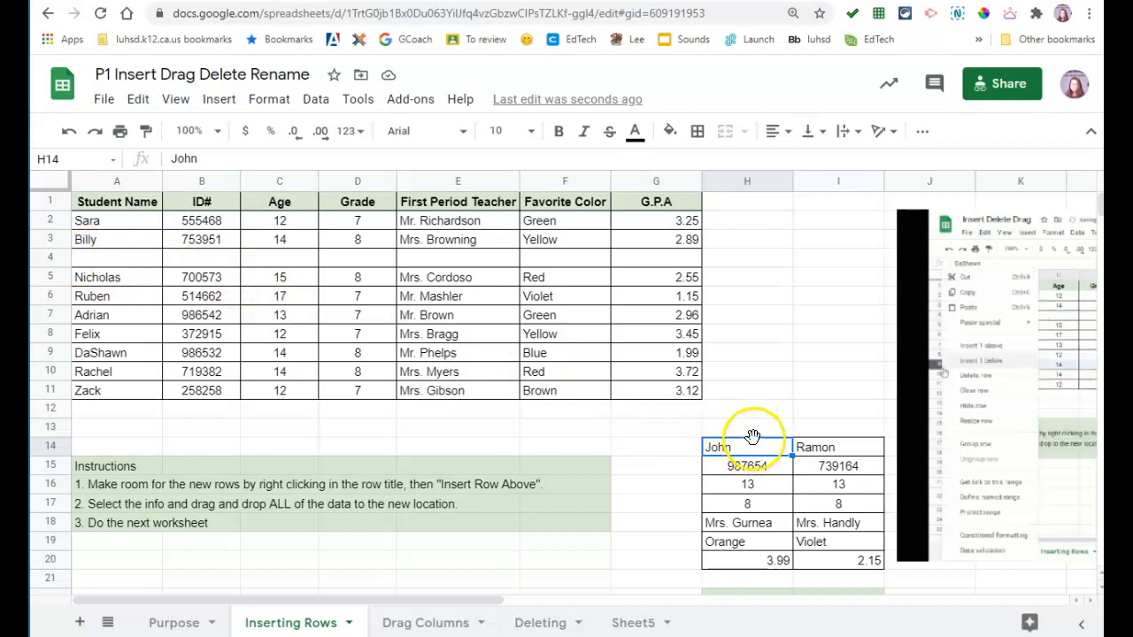
left_click_drag(749, 438, 751, 440)
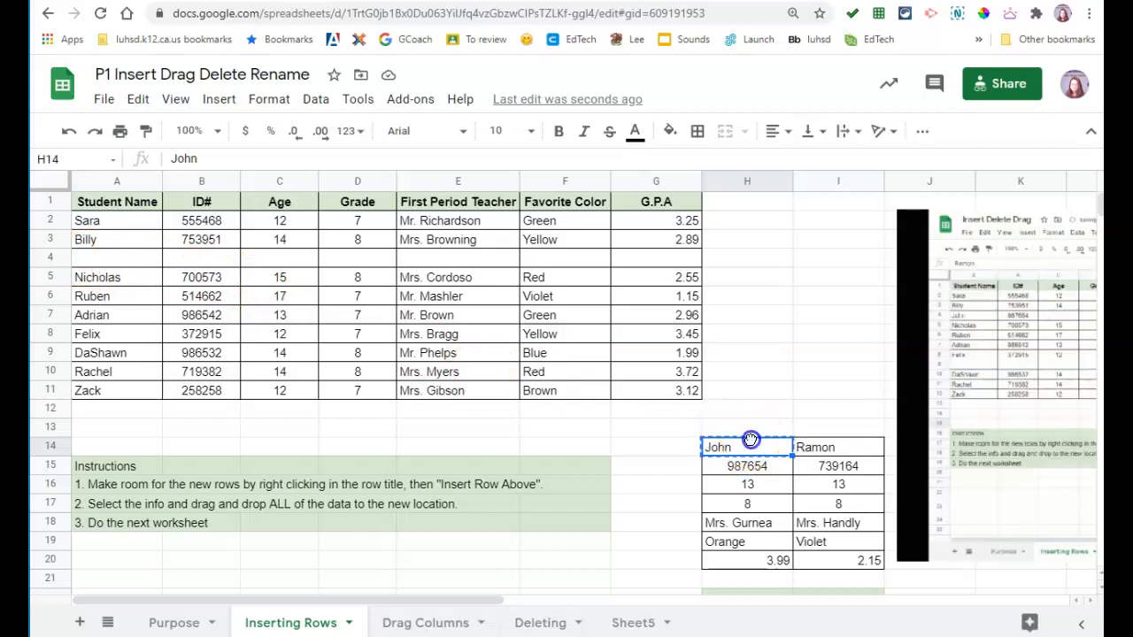
left_click_drag(676, 418, 133, 266)
left_click(747, 464)
left_click_drag(747, 456, 206, 258)
left_click(770, 489)
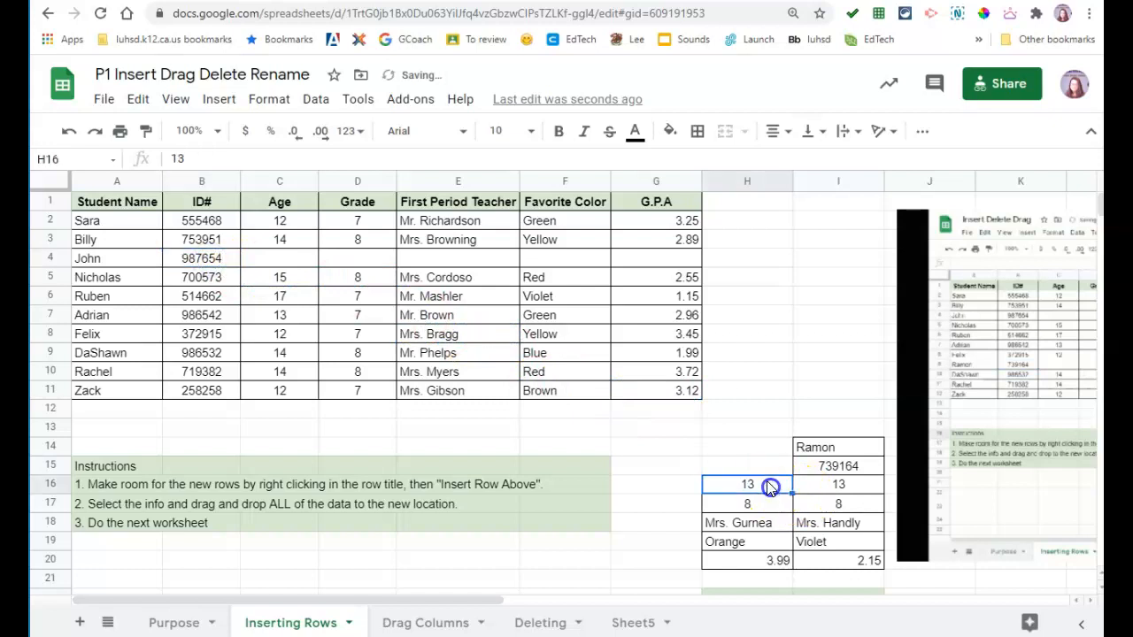
left_click_drag(761, 475, 286, 257)
Step: Move grade 8, the teacher name, Orange and GPA 3.99 into D4–G4
left_click(734, 506)
left_click_drag(730, 493, 360, 259)
left_click(746, 509)
left_click(752, 524)
left_click_drag(748, 514, 464, 262)
left_click(726, 531)
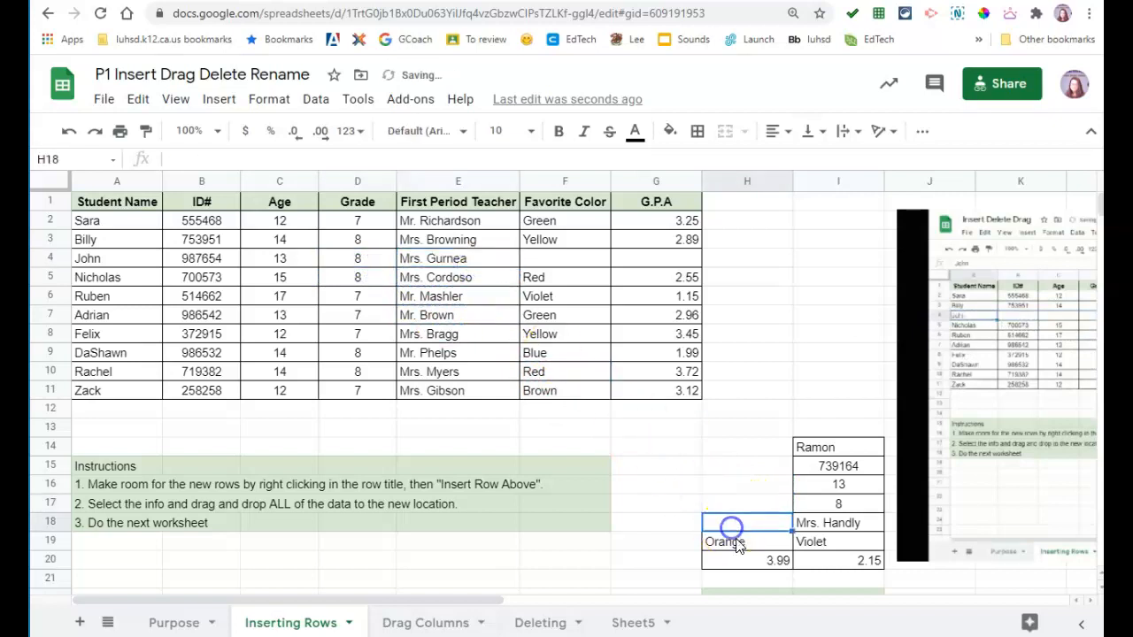
left_click_drag(733, 535, 551, 268)
left_click(763, 558)
left_click_drag(771, 556, 650, 259)
scroll(792, 346, "down", 3)
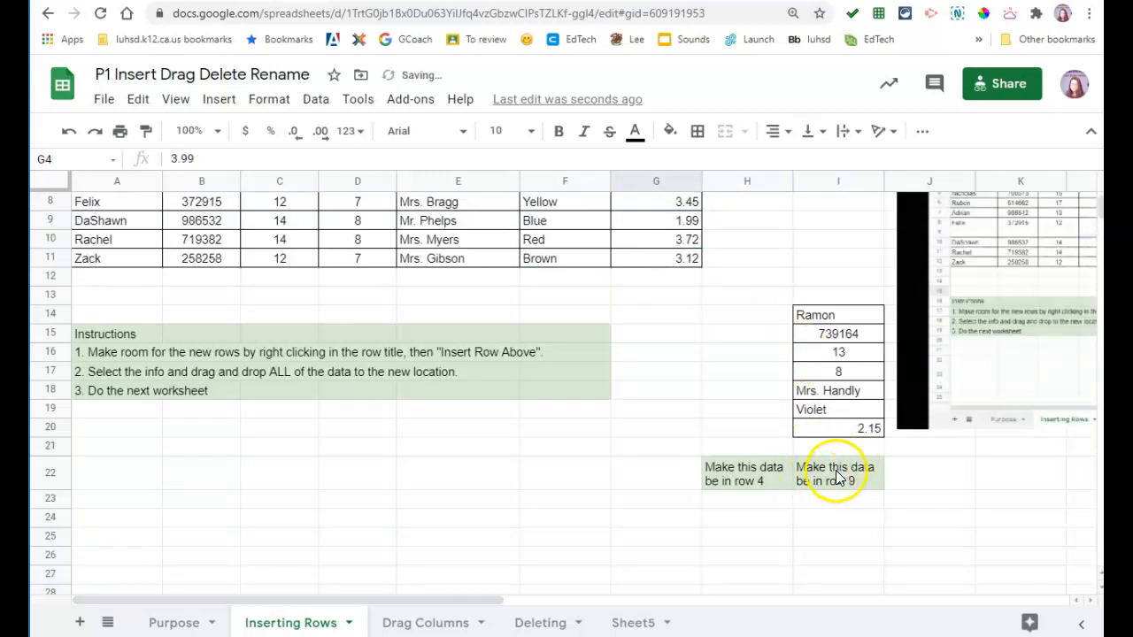
Step: Insert a blank row above row 9, move the name into A9, and undo a misdropped ID
left_click(51, 220)
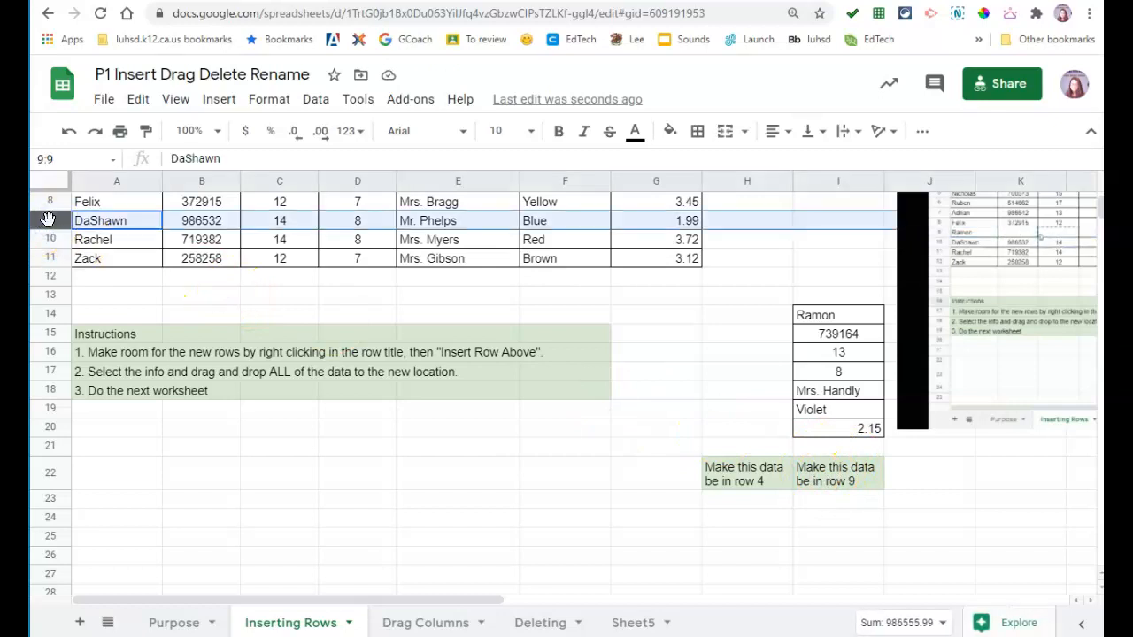
right_click(47, 219)
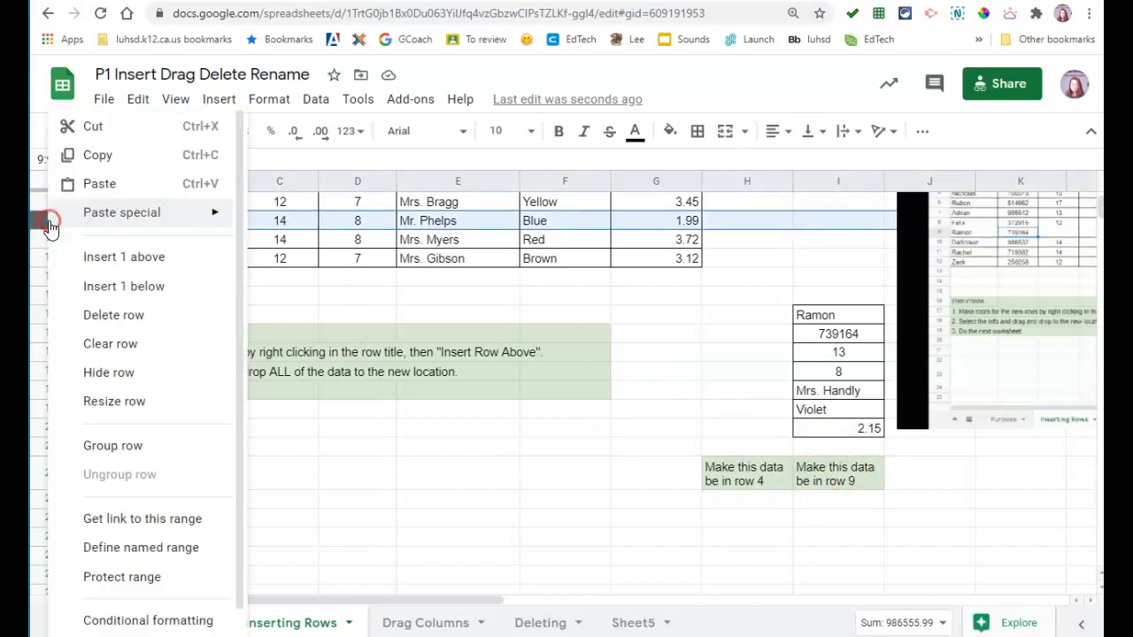
left_click(100, 256)
left_click(819, 332)
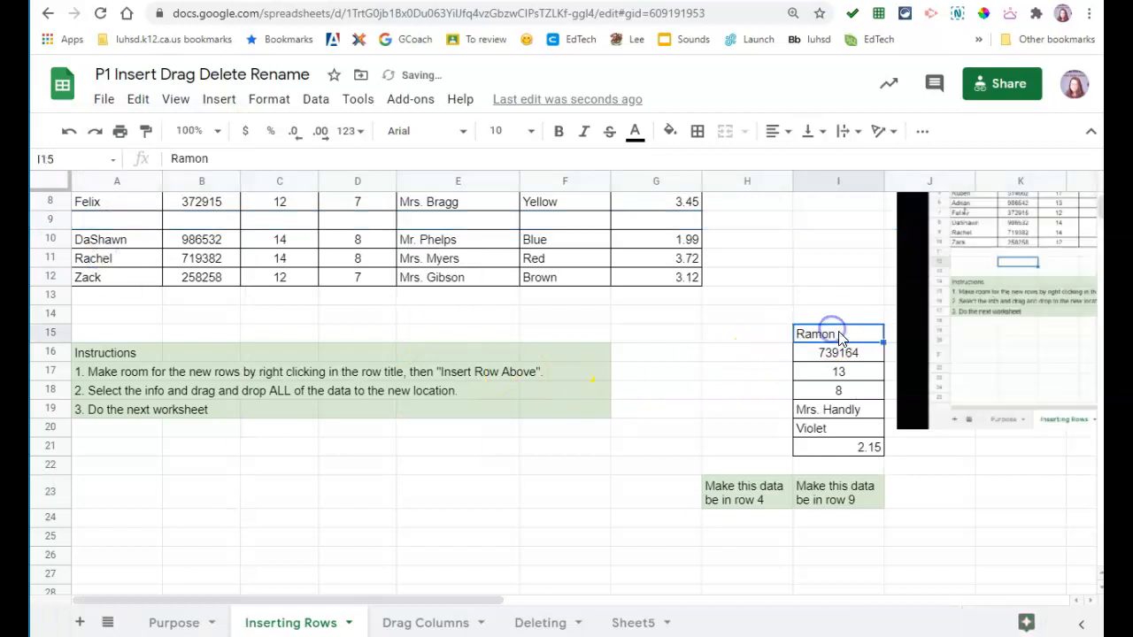
left_click_drag(837, 328, 95, 222)
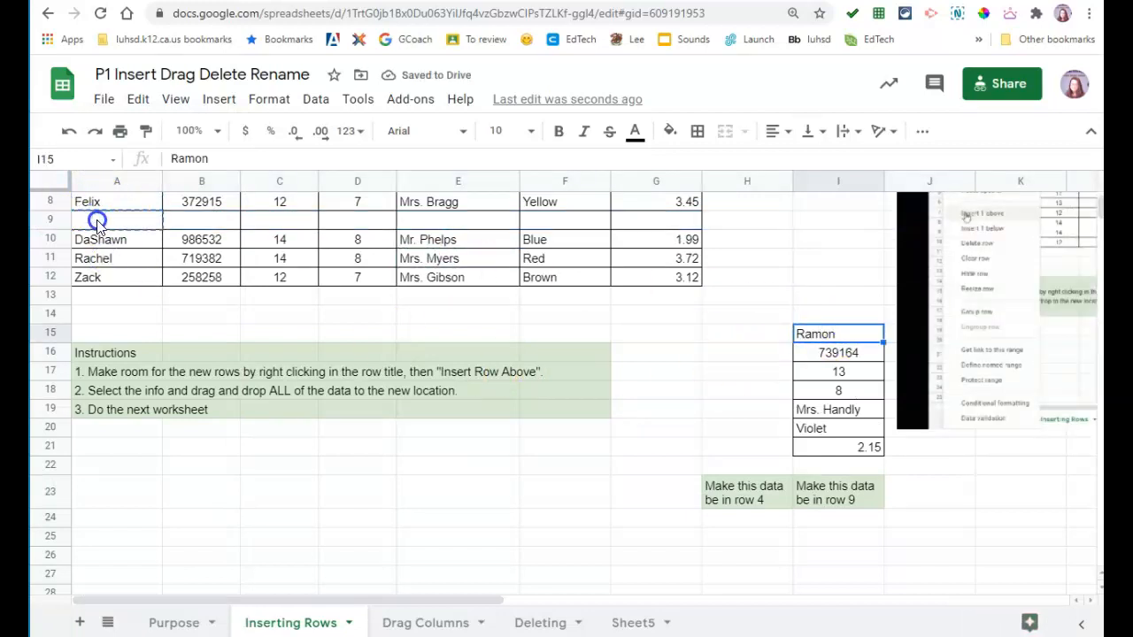
left_click(847, 340)
left_click(850, 352)
left_click_drag(797, 344, 316, 257)
left_click_drag(219, 245, 220, 245)
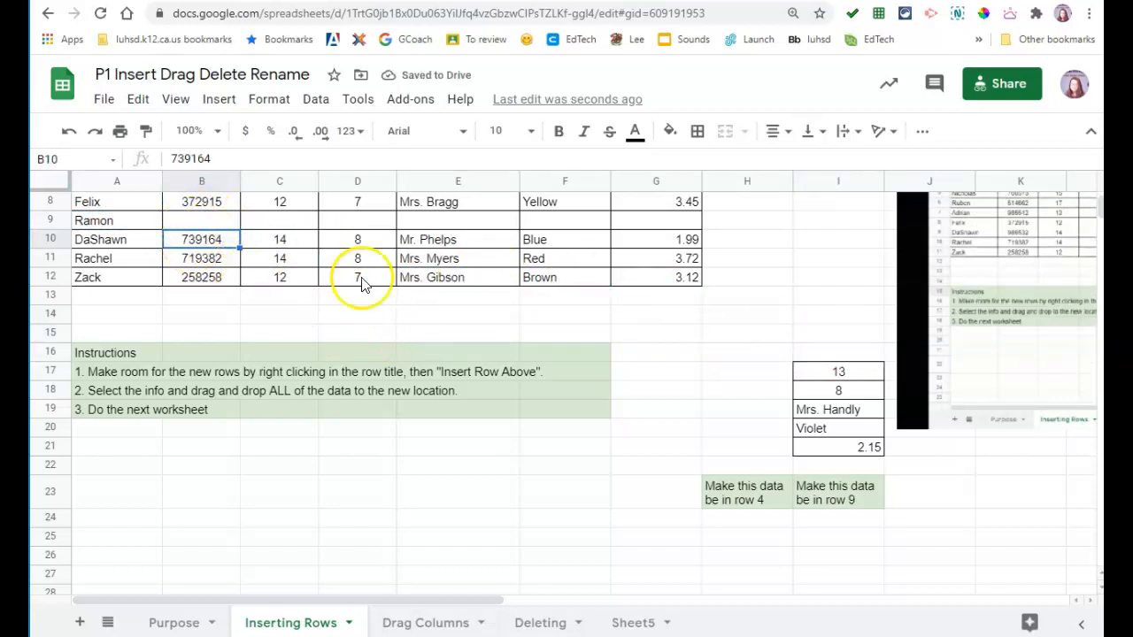
left_click(60, 134)
Step: Move ID 739164, age 13, grade 8, teacher, Violet and GPA 2.15 into B9–G9, then open Drag Columns
left_click(822, 353)
left_click_drag(824, 346, 298, 228)
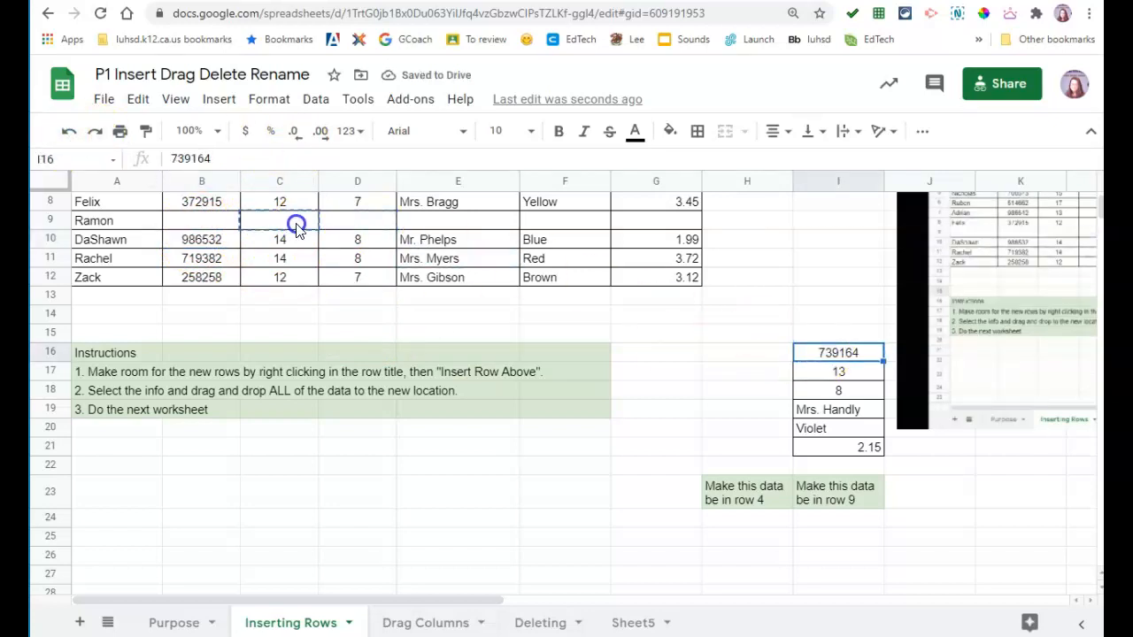
left_click_drag(228, 226, 228, 227)
left_click(803, 354)
left_click(819, 371)
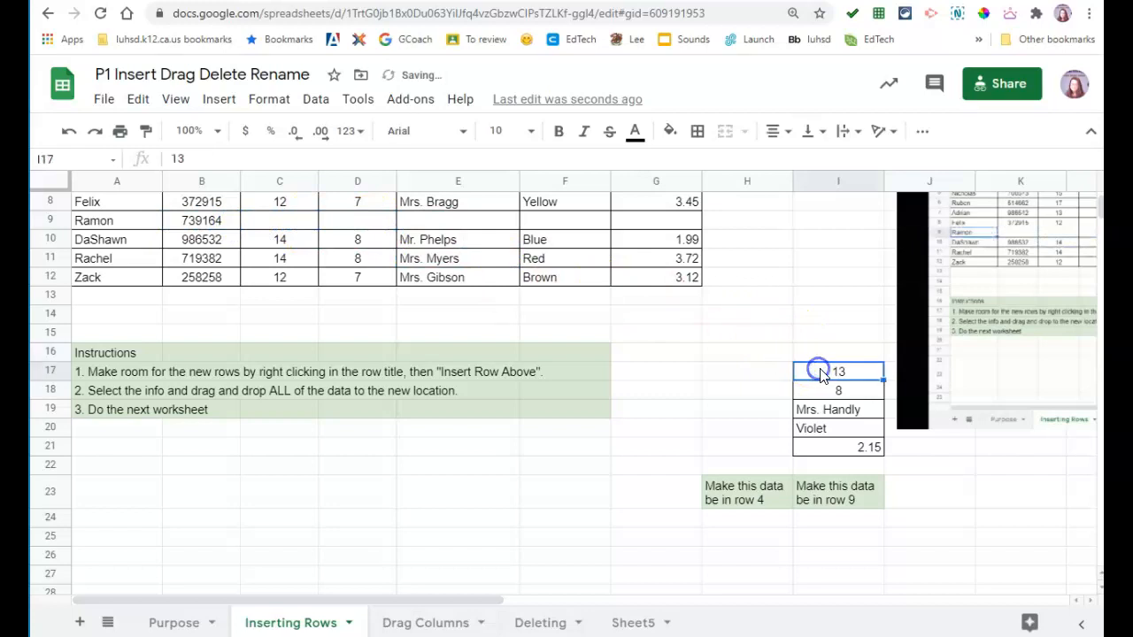
left_click_drag(821, 364, 297, 221)
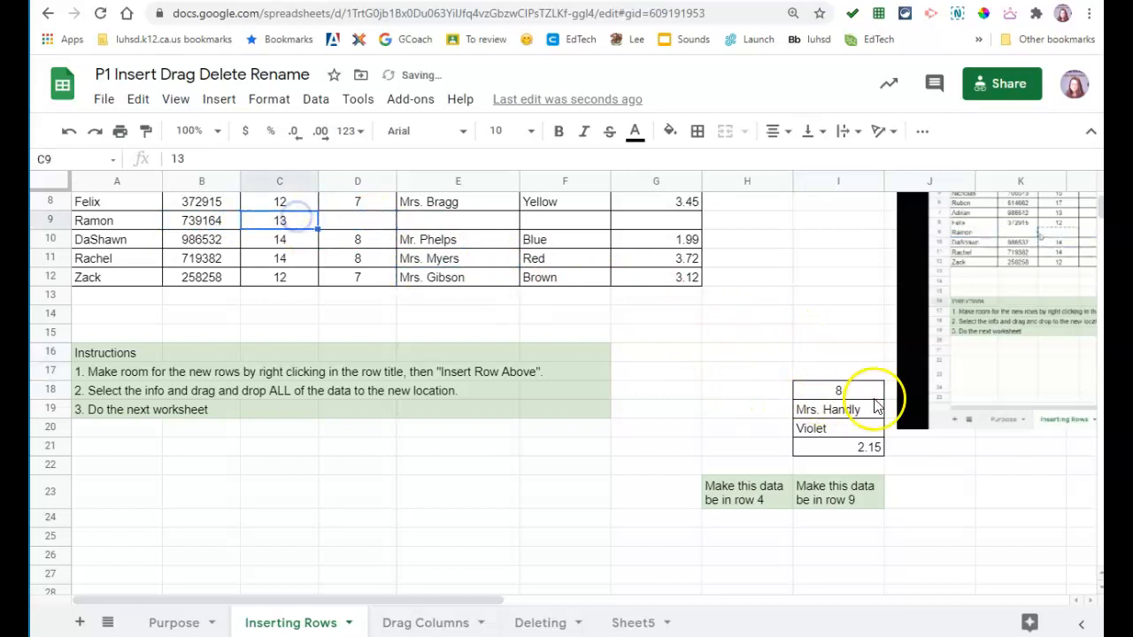
left_click(869, 394)
left_click_drag(864, 392, 370, 225)
left_click(848, 410)
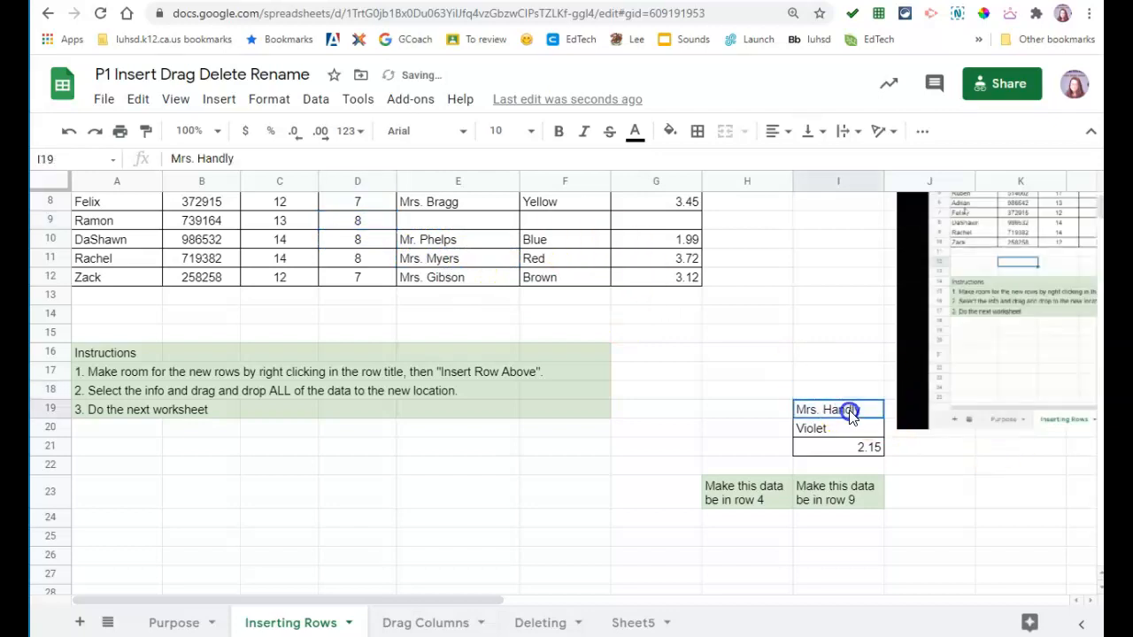
left_click_drag(843, 399, 481, 222)
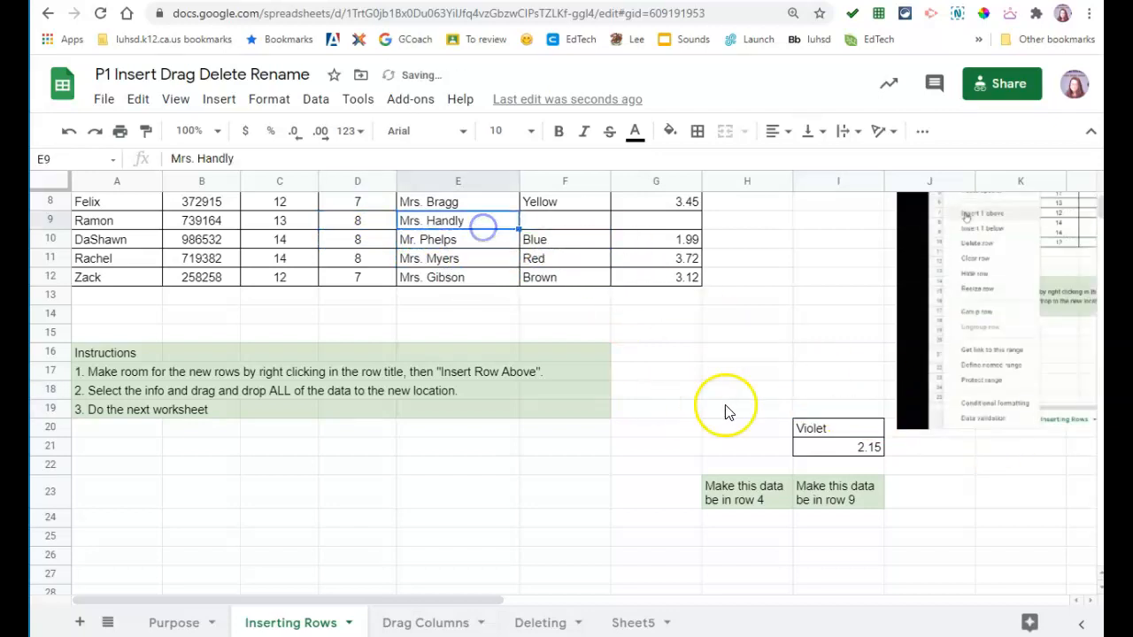
left_click(828, 429)
left_click_drag(577, 244, 576, 224)
left_click(866, 448)
left_click_drag(857, 440, 655, 230)
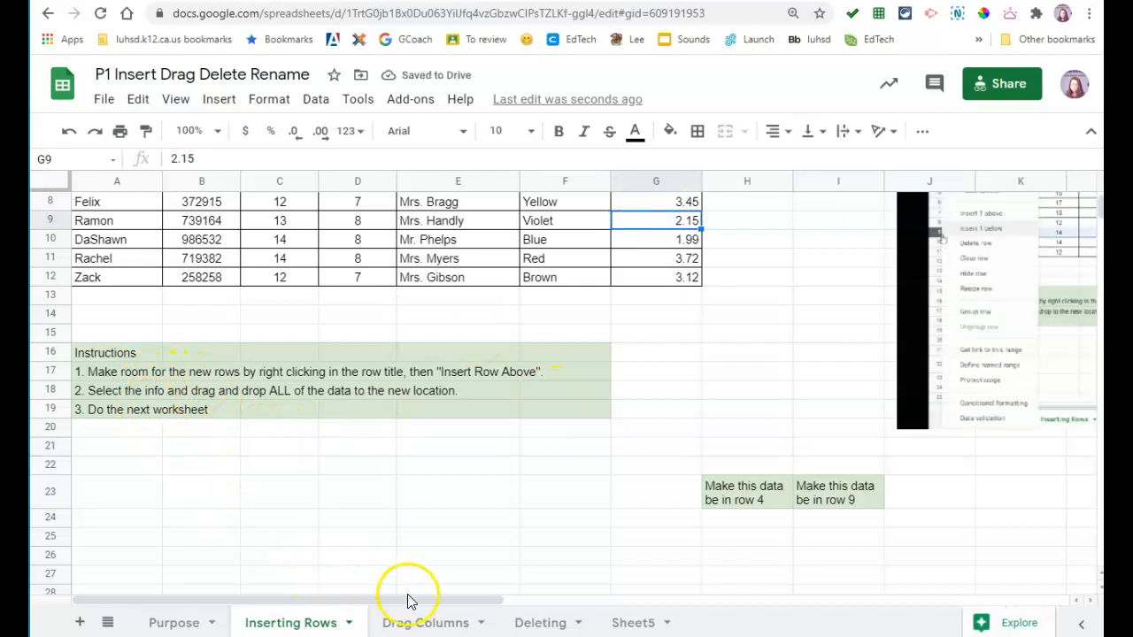
left_click(419, 627)
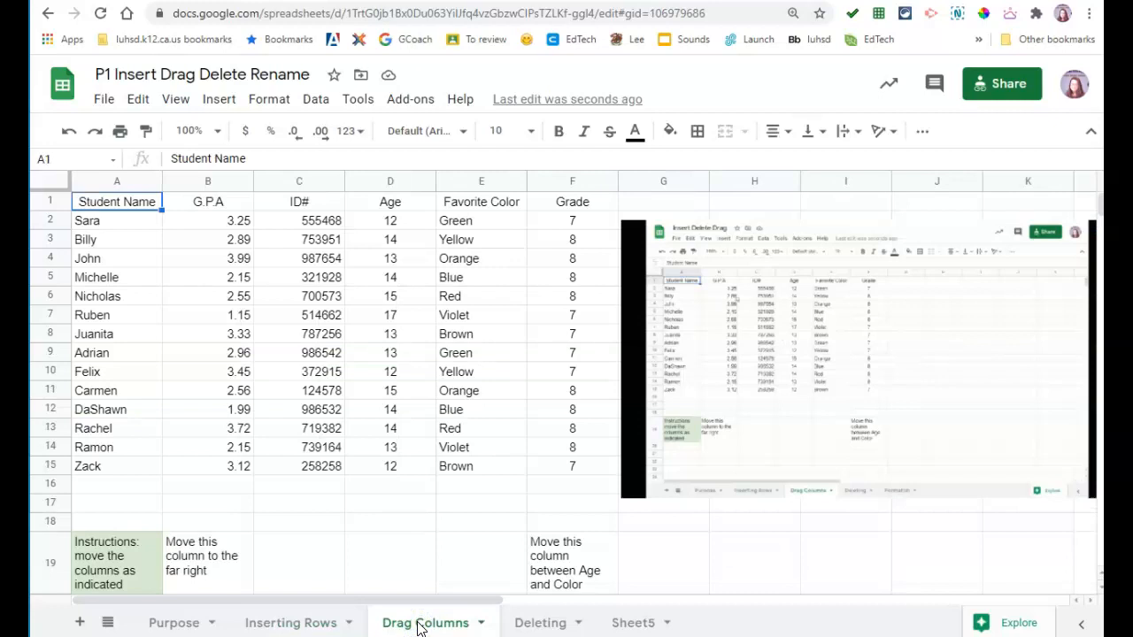
Step: Move the G.P.A column to the far right of the table
scroll(405, 551, "down", 1)
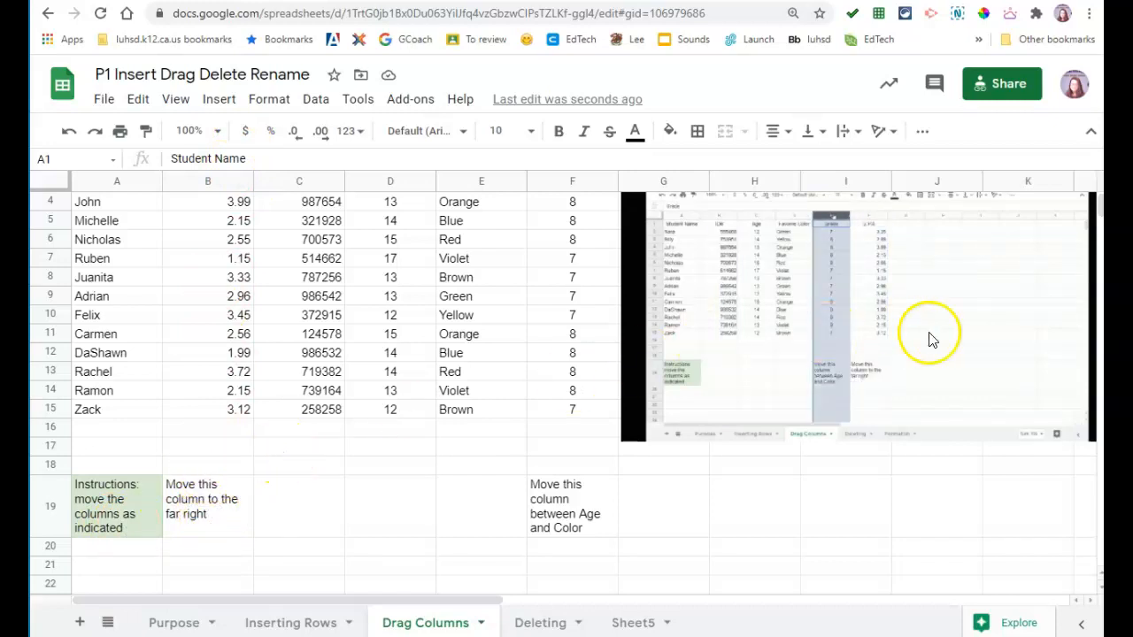
left_click(218, 184)
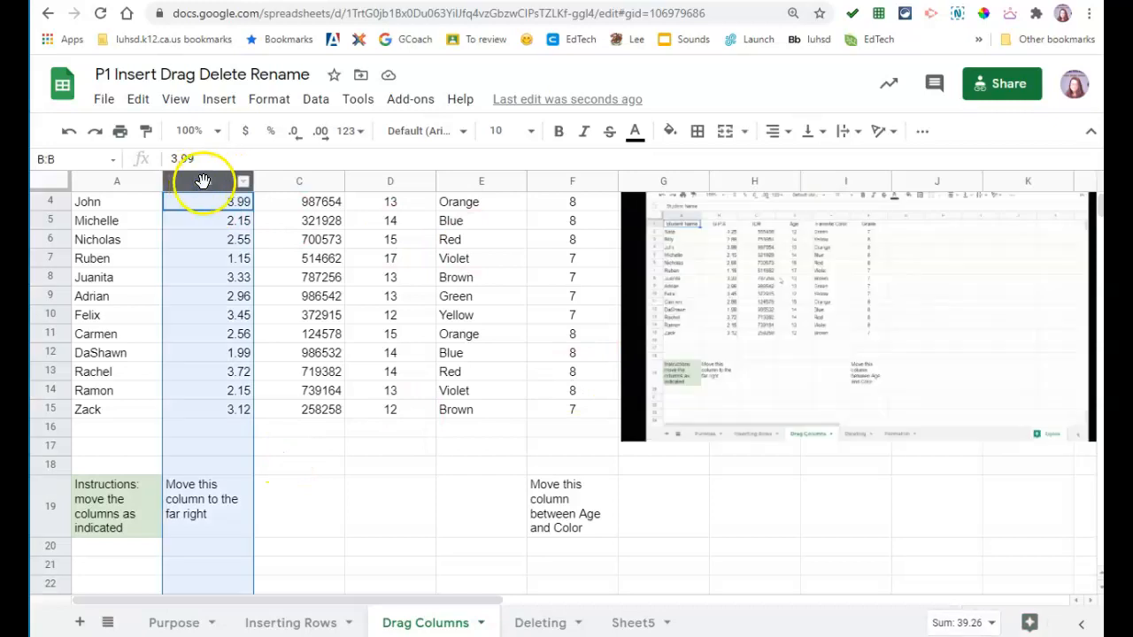
left_click_drag(191, 181, 570, 188)
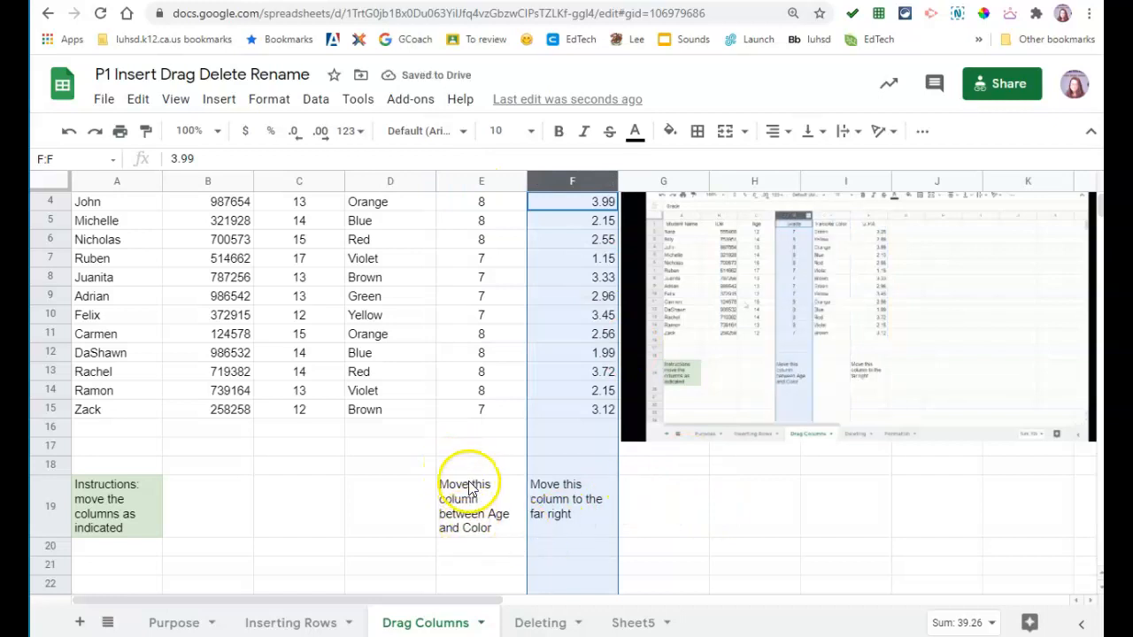
Step: Place the Grade column between Age and Favorite Color, then go to the Deleting sheet
scroll(491, 478, "up", 2)
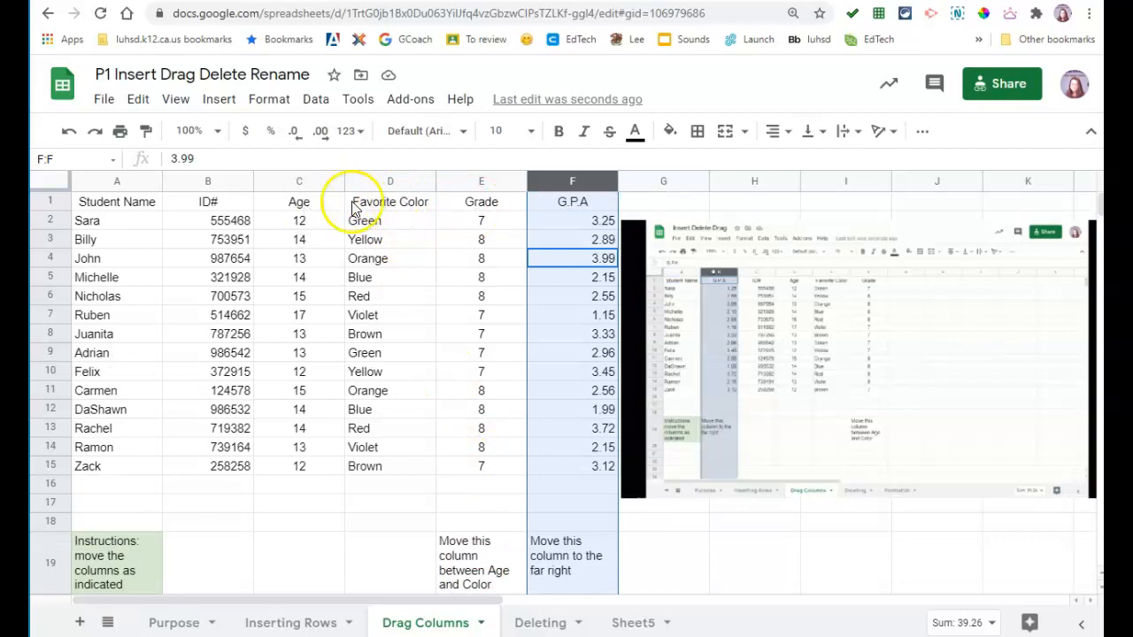
left_click(481, 182)
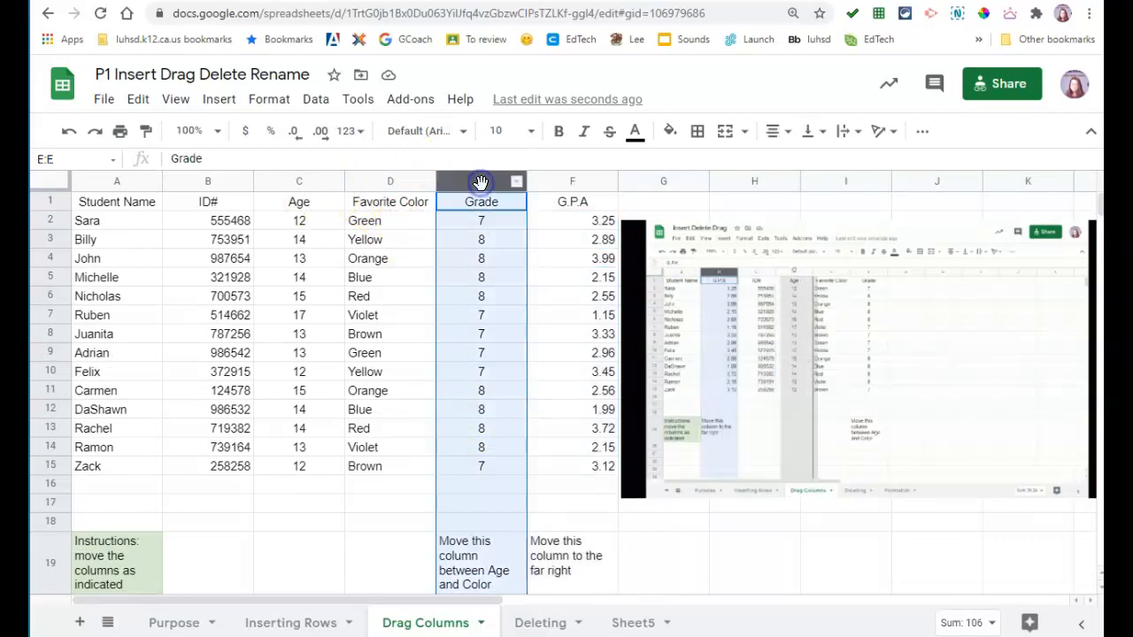
left_click_drag(480, 182, 377, 178)
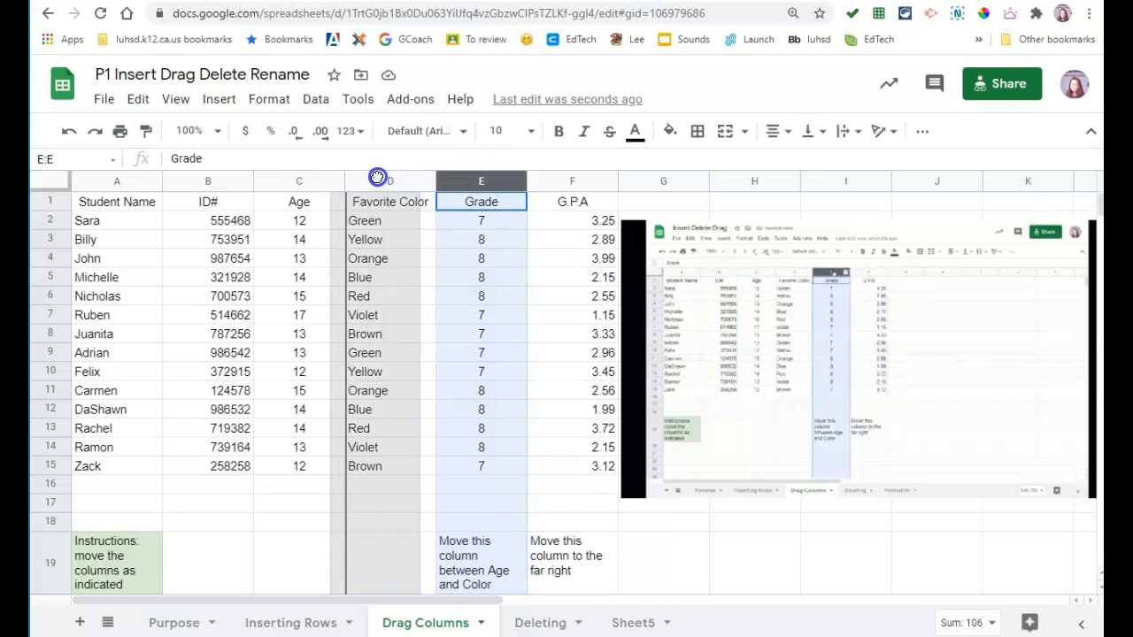
left_click_drag(377, 178, 377, 177)
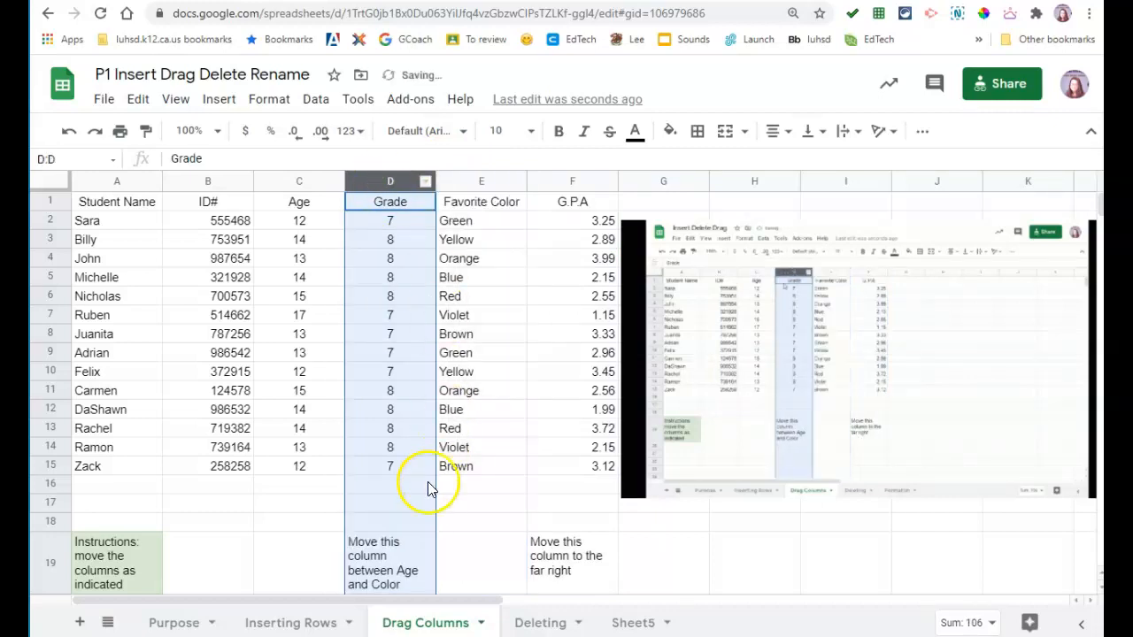
left_click(540, 624)
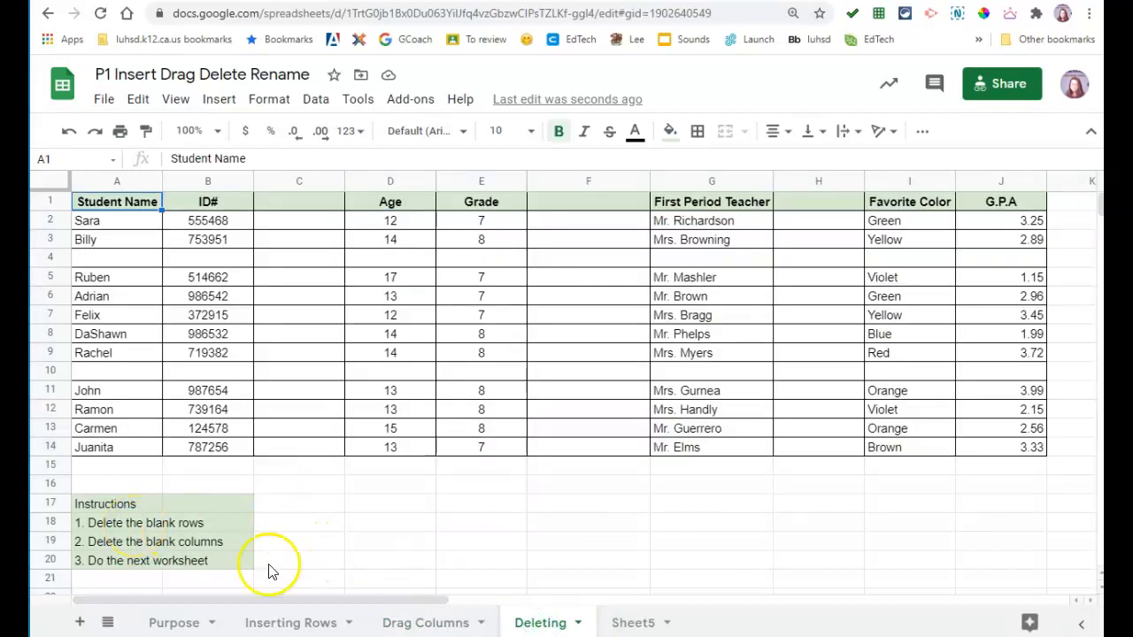
Step: Delete blank rows 10 and 4 from the Deleting sheet's student table
left_click_drag(263, 602, 183, 597)
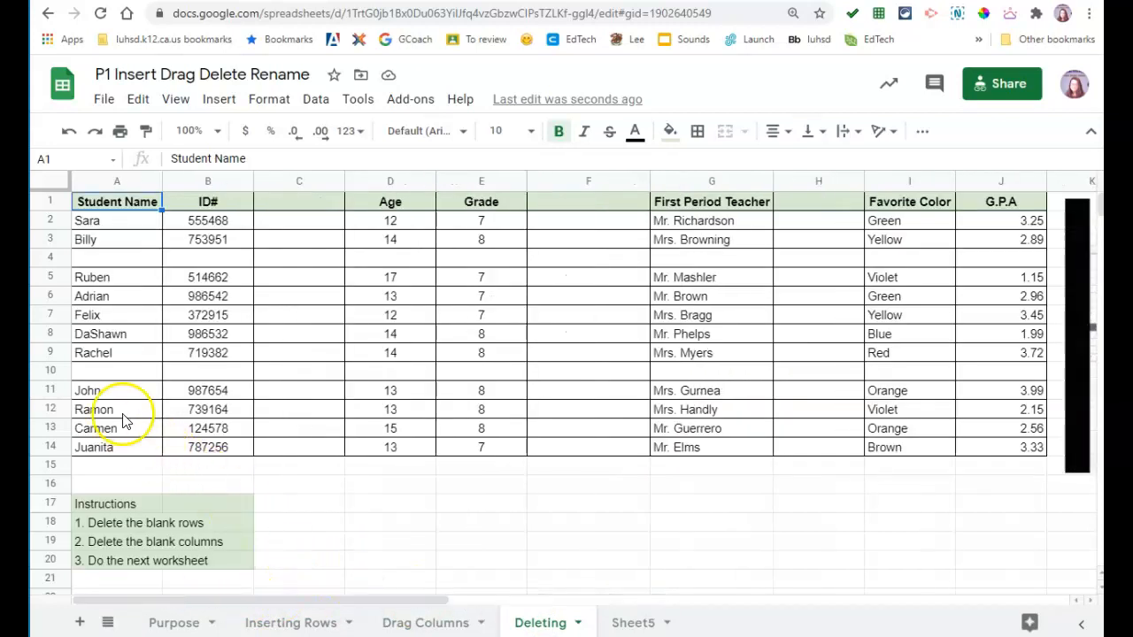
left_click(45, 370)
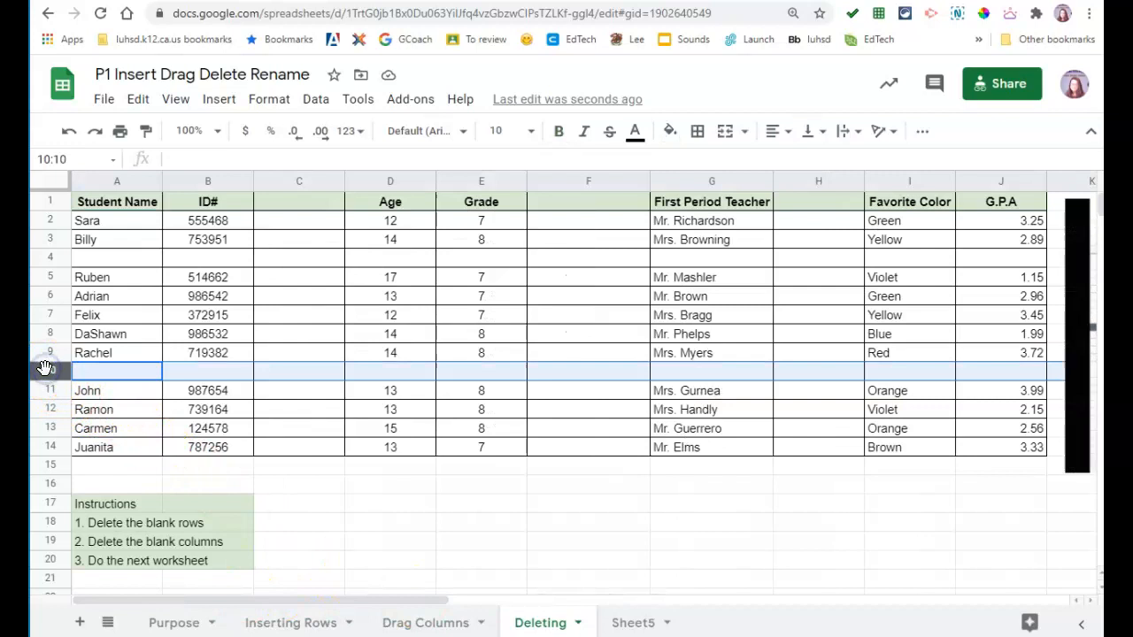
right_click(45, 370)
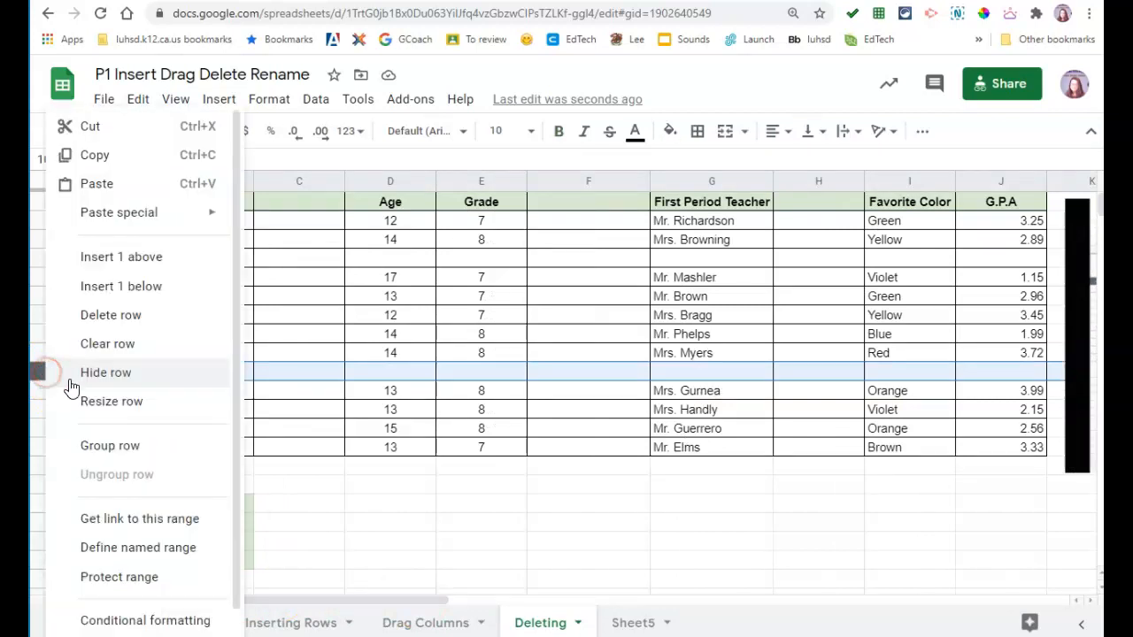
left_click(82, 316)
left_click(49, 258)
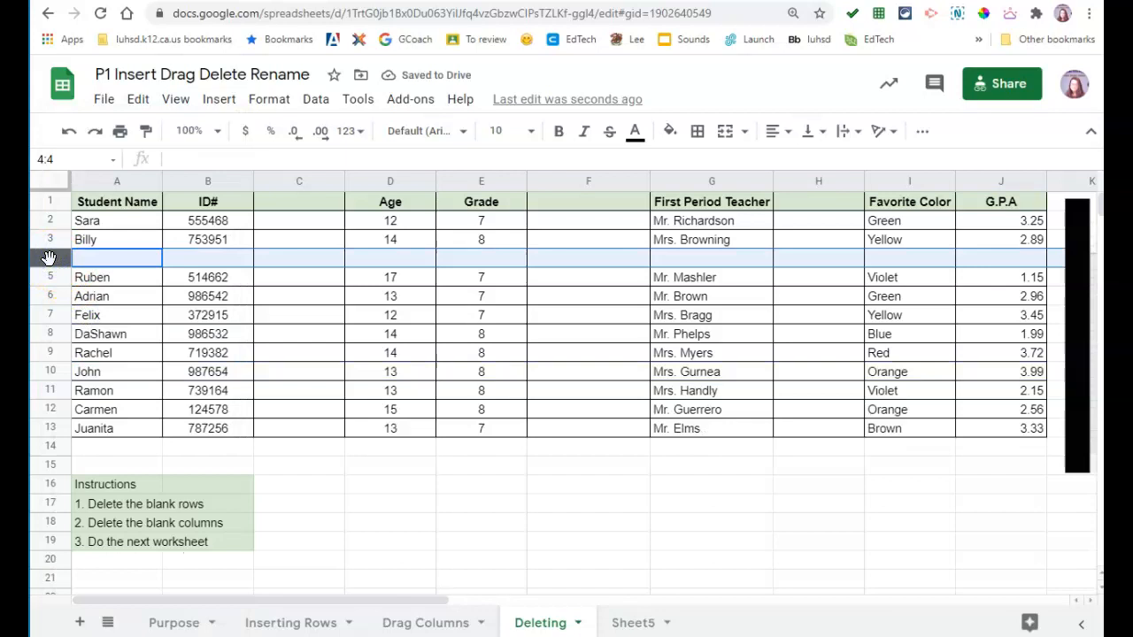
right_click(48, 257)
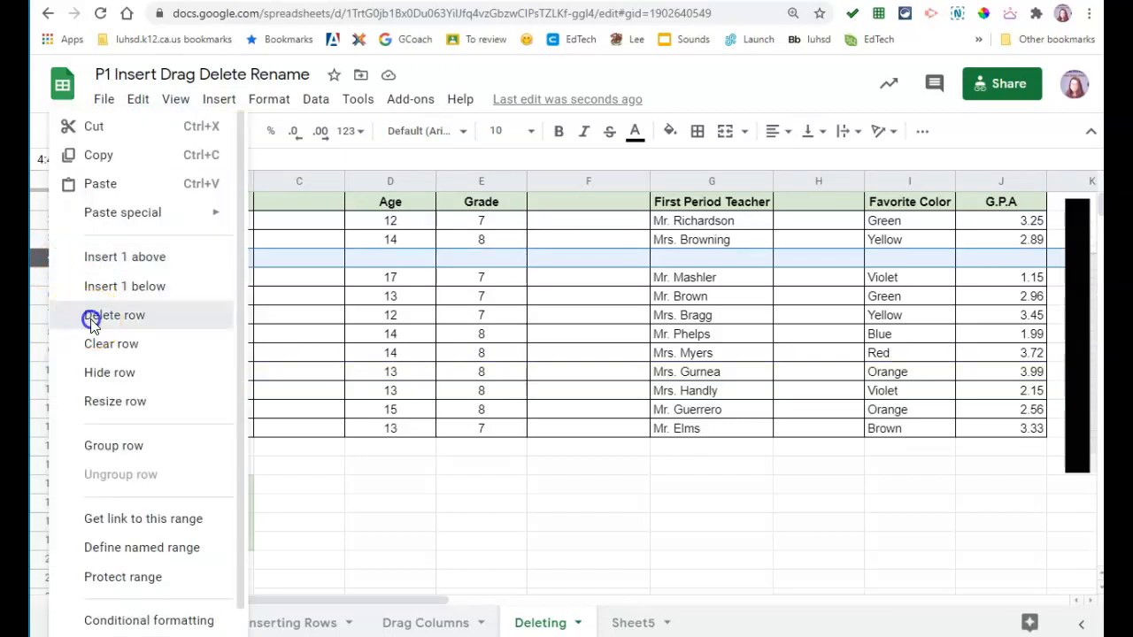
left_click(89, 316)
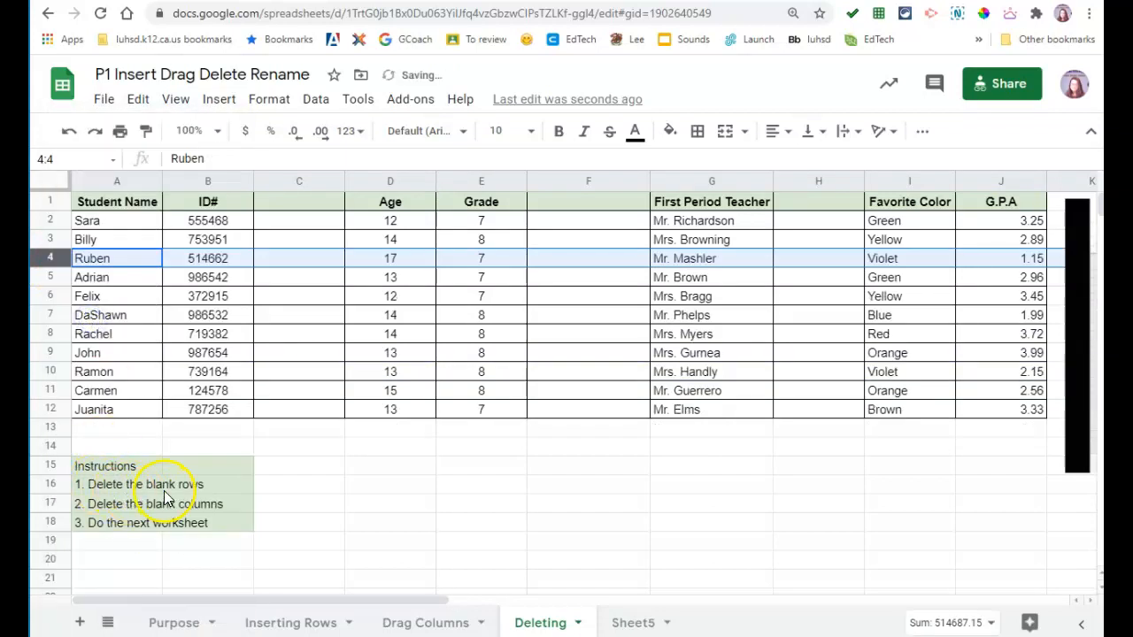
Step: Delete blank columns C, E and F, then switch to Sheet5
left_click(284, 181)
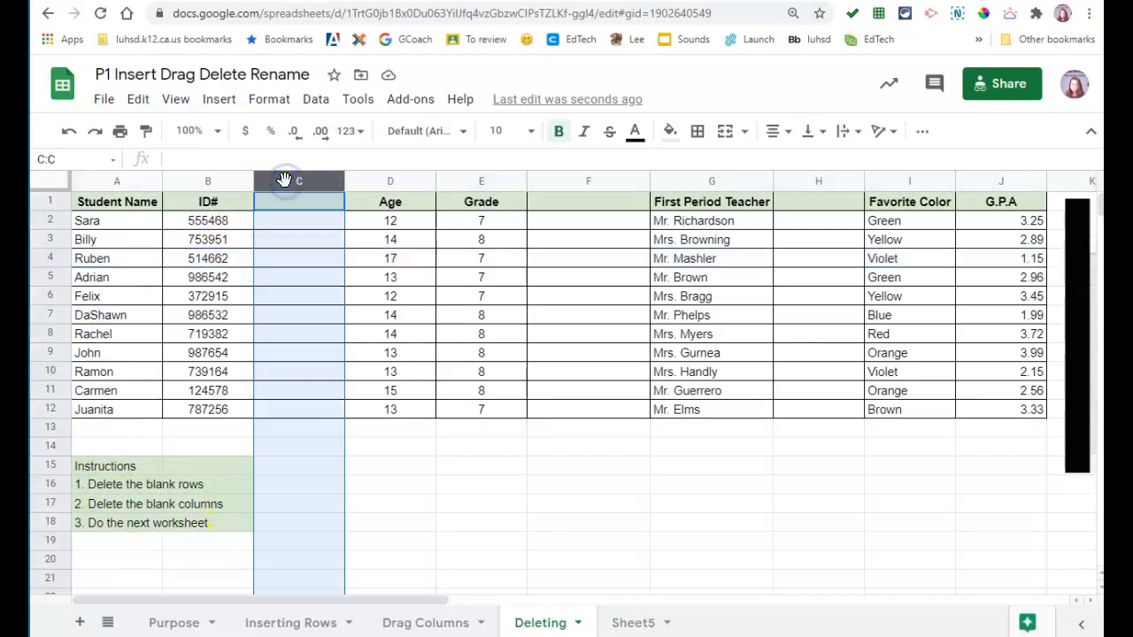
right_click(285, 183)
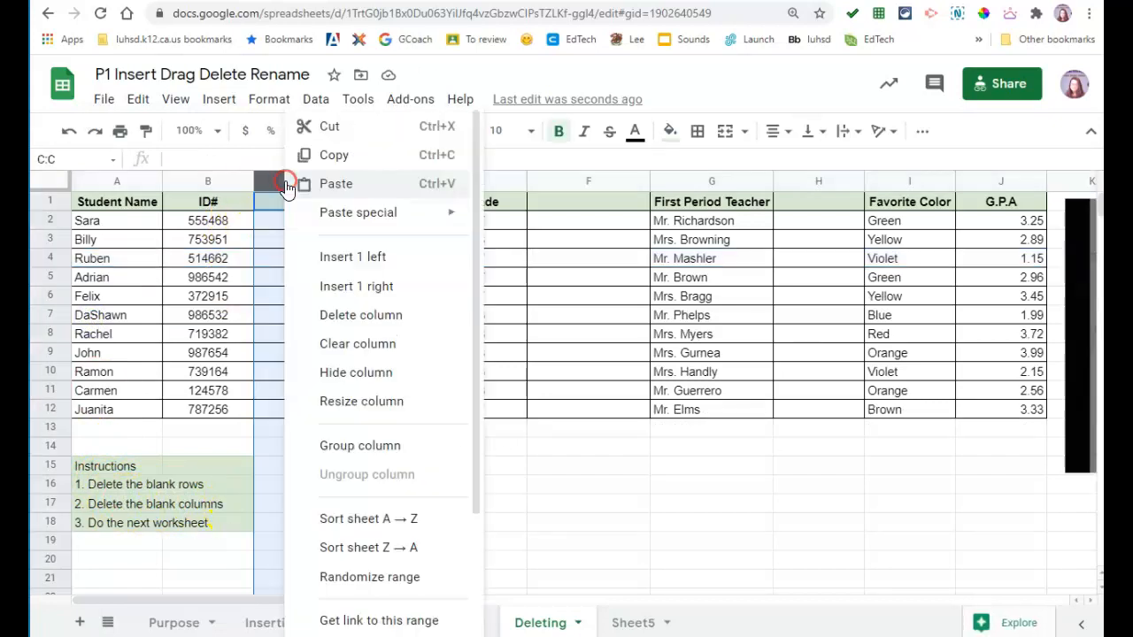
left_click(335, 315)
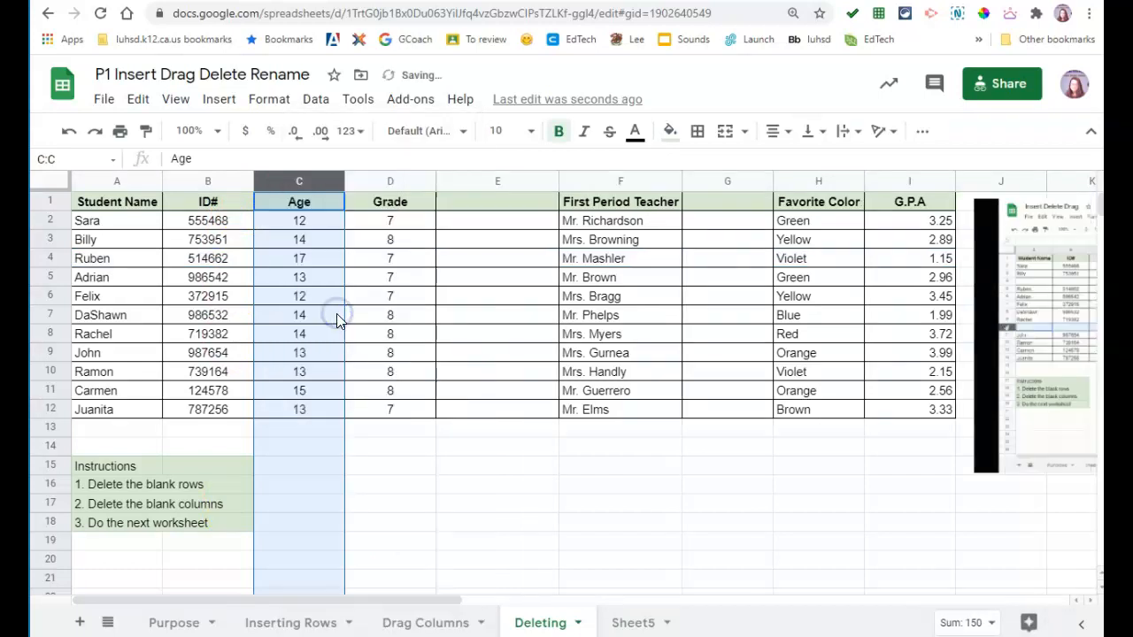
left_click(457, 182)
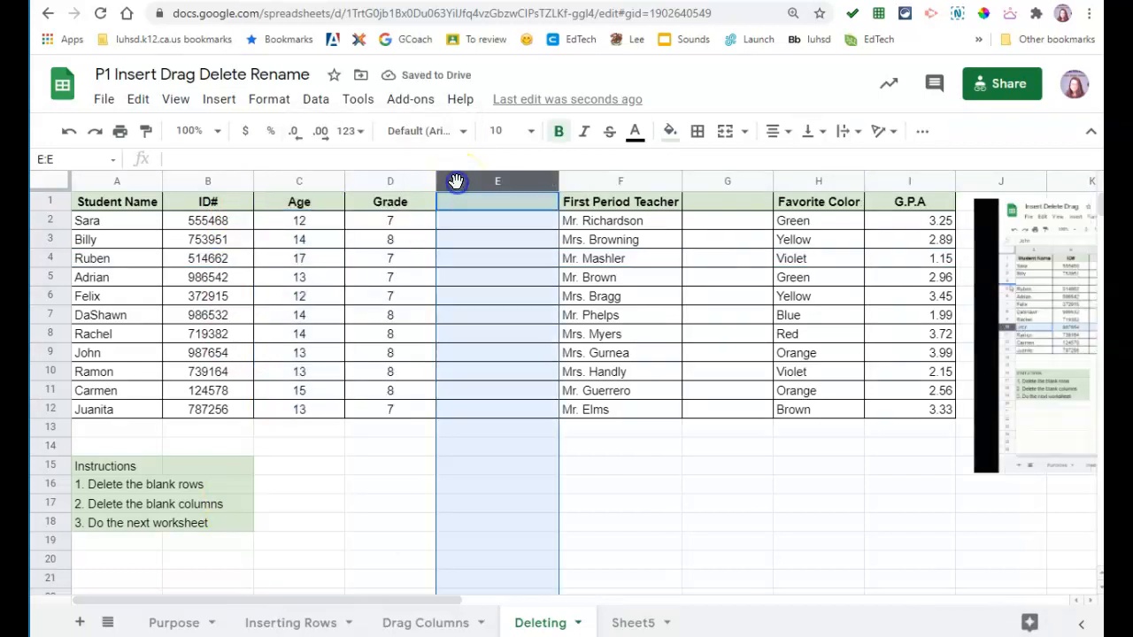
right_click(456, 182)
left_click(518, 315)
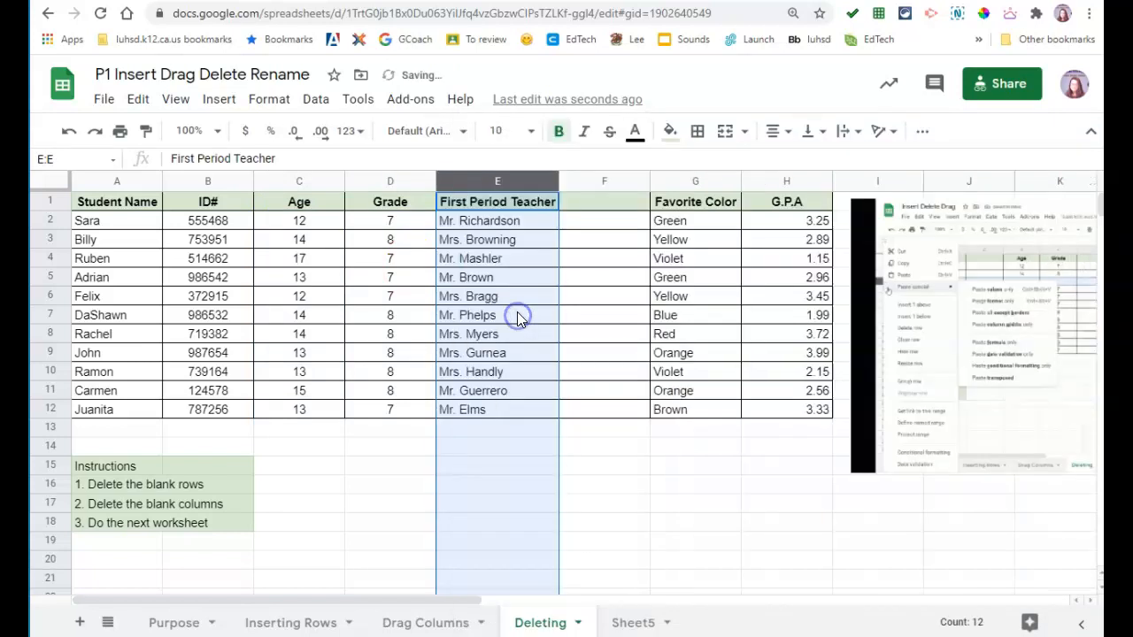
left_click(595, 181)
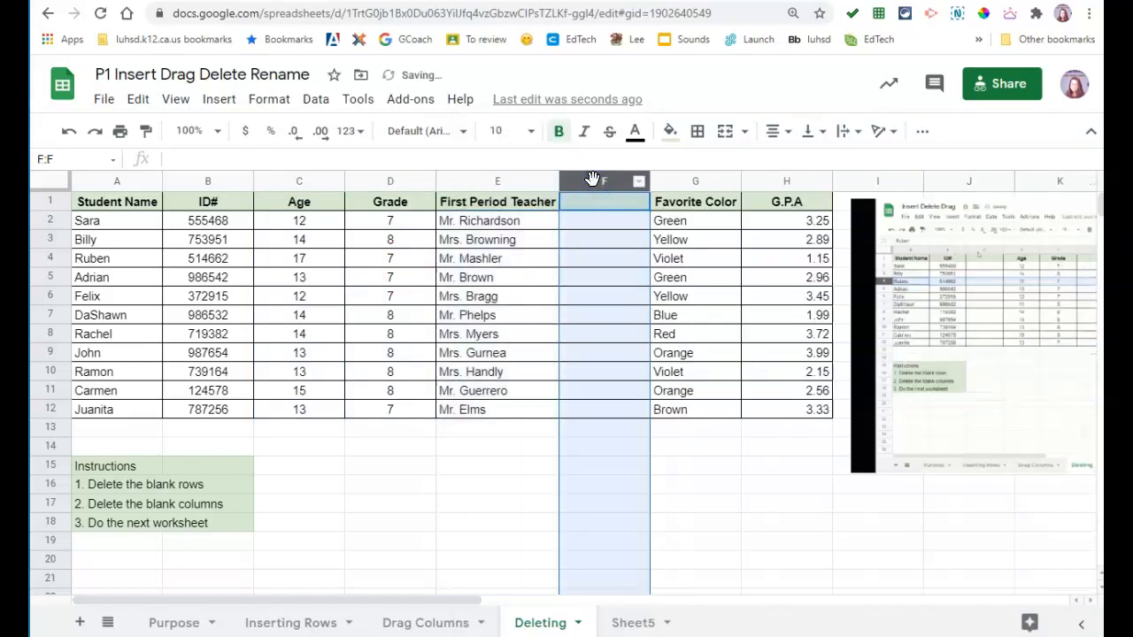
right_click(588, 185)
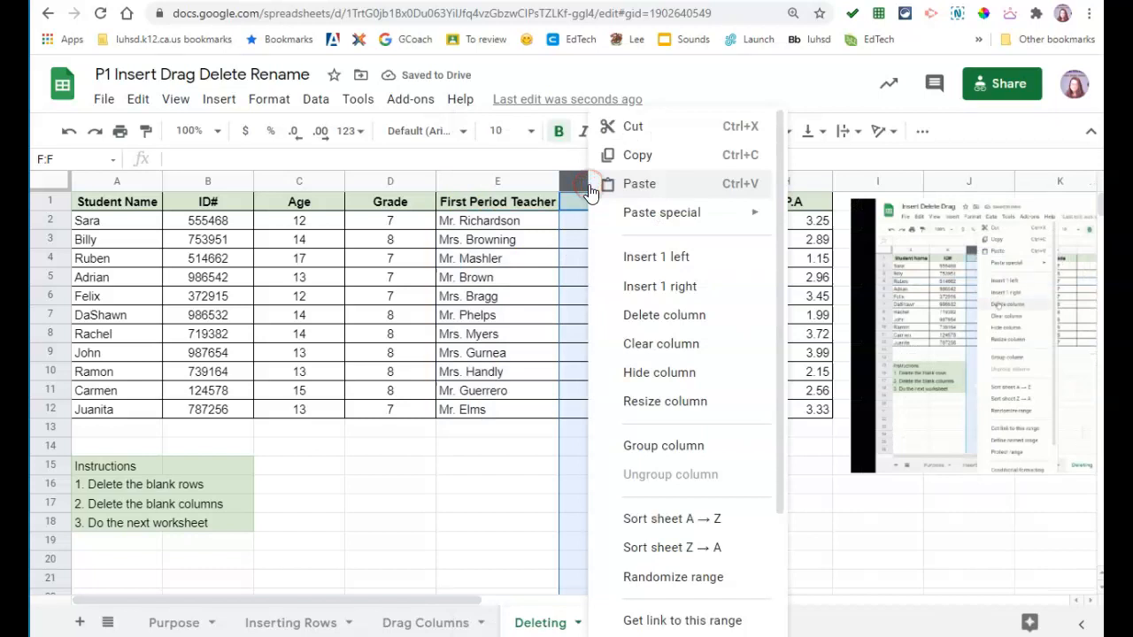
left_click(624, 311)
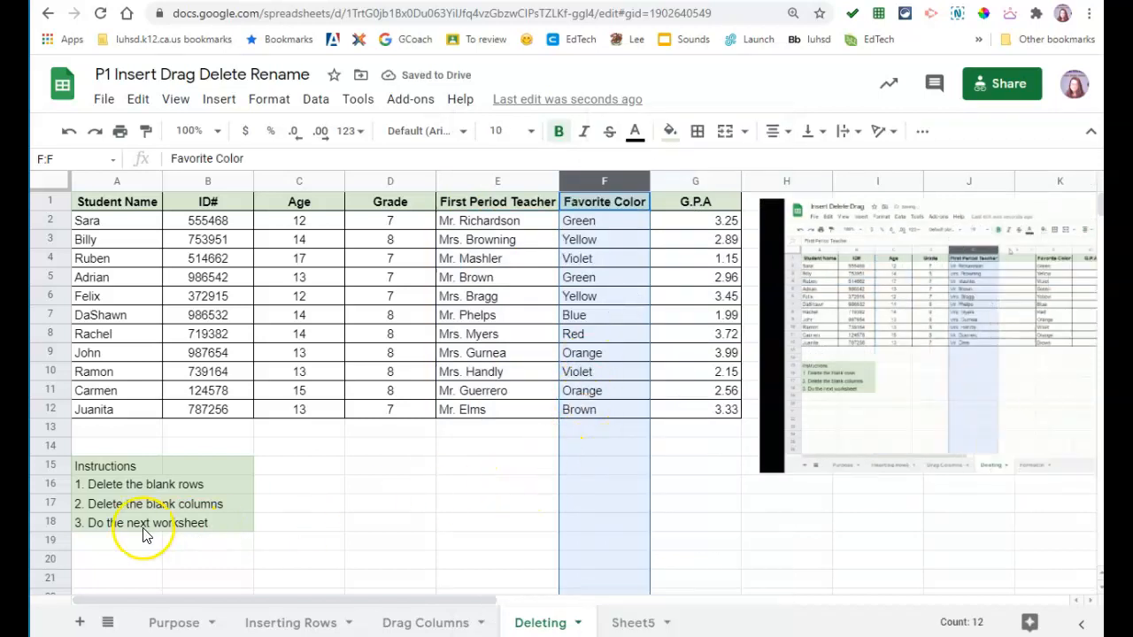
left_click(608, 623)
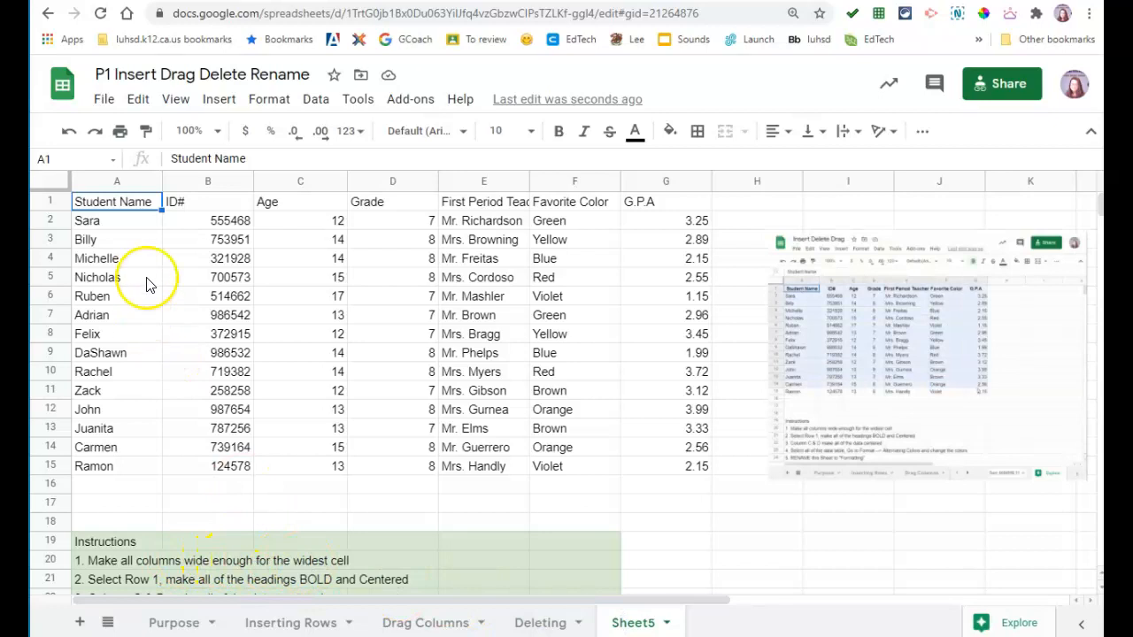
Step: Fit columns A–D (Student Name, ID, Age, Grade) to their contents
left_click_drag(162, 175, 158, 175)
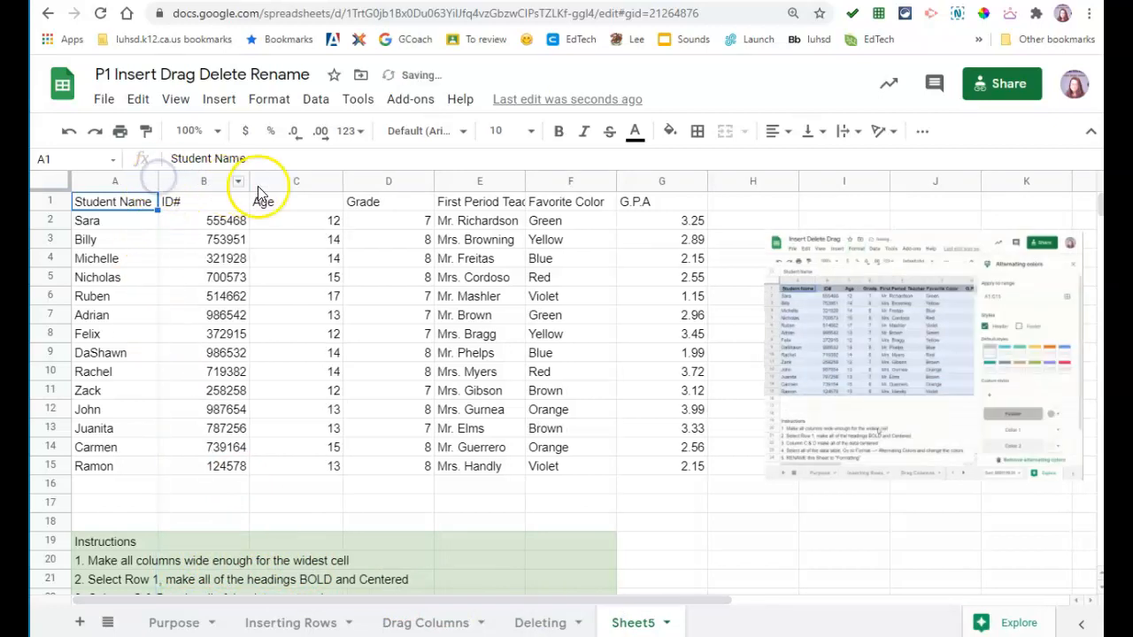
left_click_drag(246, 181, 227, 181)
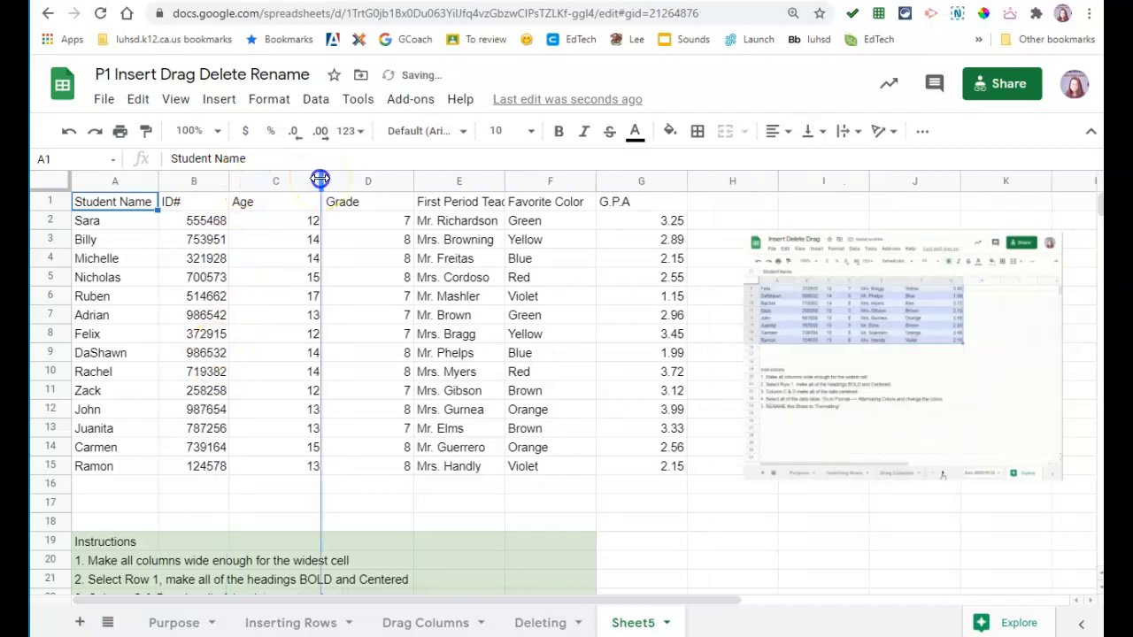
left_click_drag(321, 180, 272, 182)
left_click_drag(362, 181, 329, 181)
left_click_drag(320, 184, 322, 183)
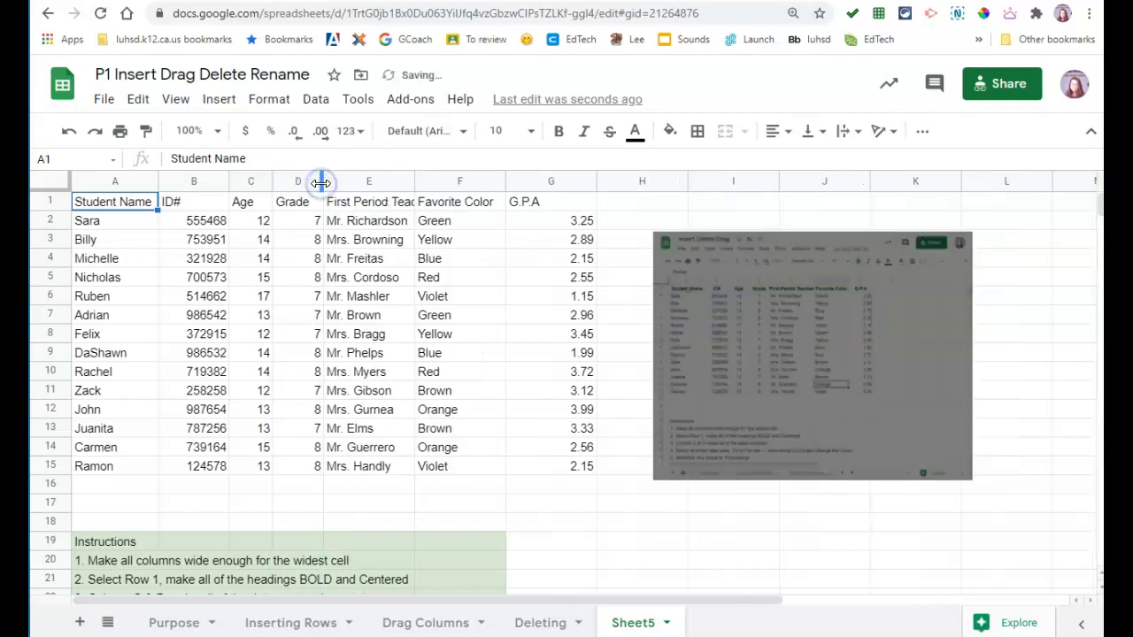
Step: Resize columns E, F and G to fit First Period Teacher, Favorite Color and G.P.A
left_click(379, 202)
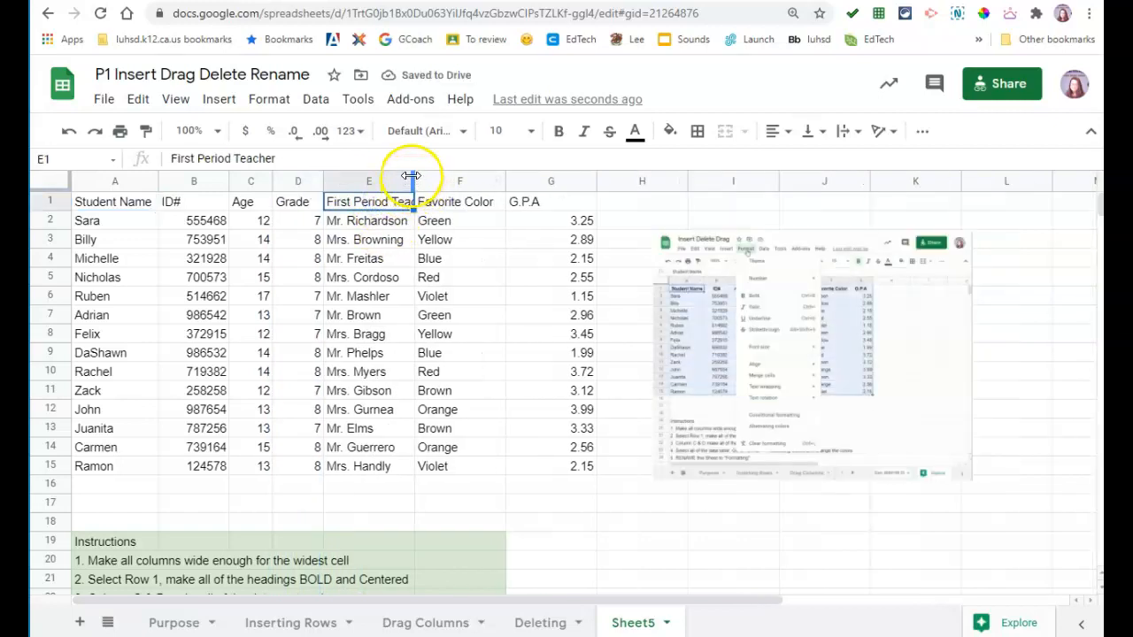
left_click_drag(412, 175, 446, 177)
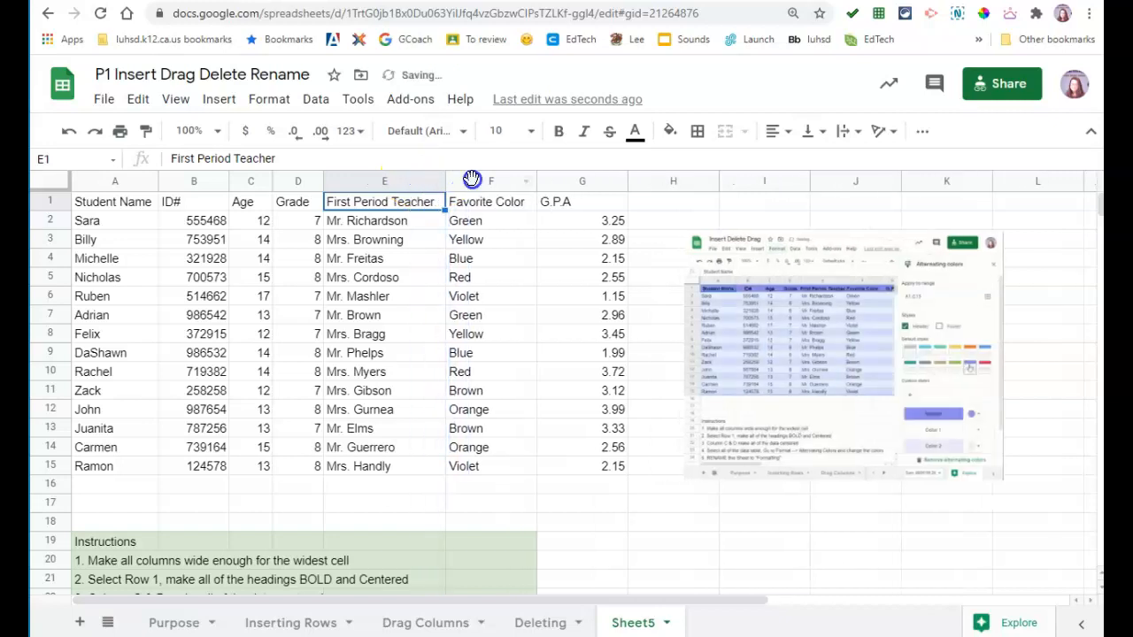
left_click(473, 179)
left_click_drag(535, 178, 532, 183)
left_click(553, 186)
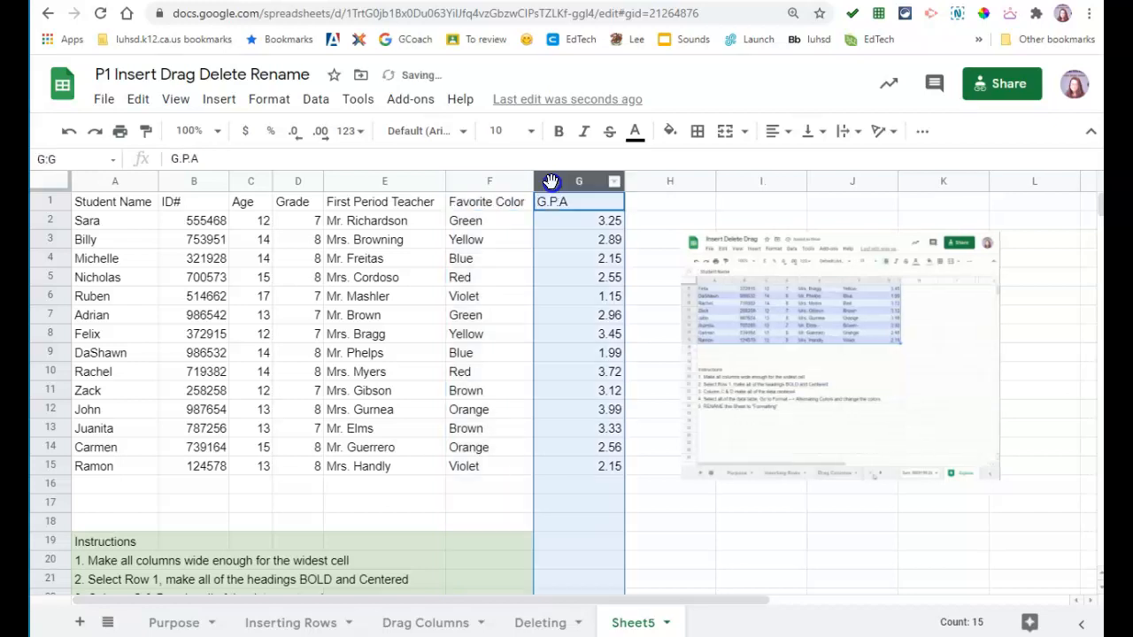
left_click_drag(623, 186, 582, 189)
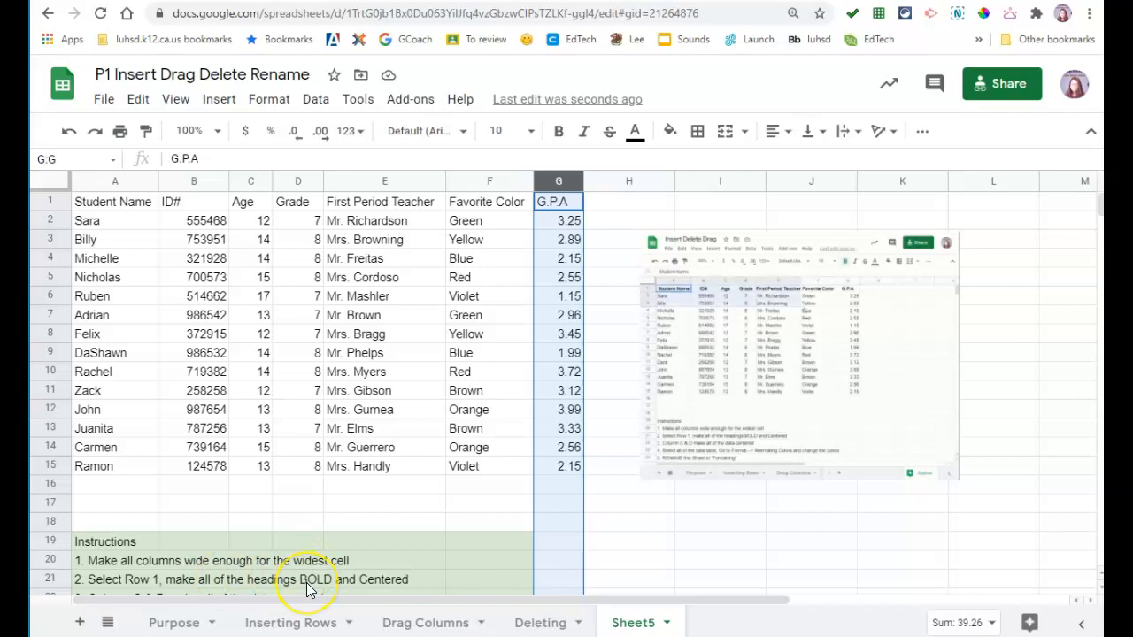
Step: Make the heading row 1 bold and center-aligned
left_click(120, 196)
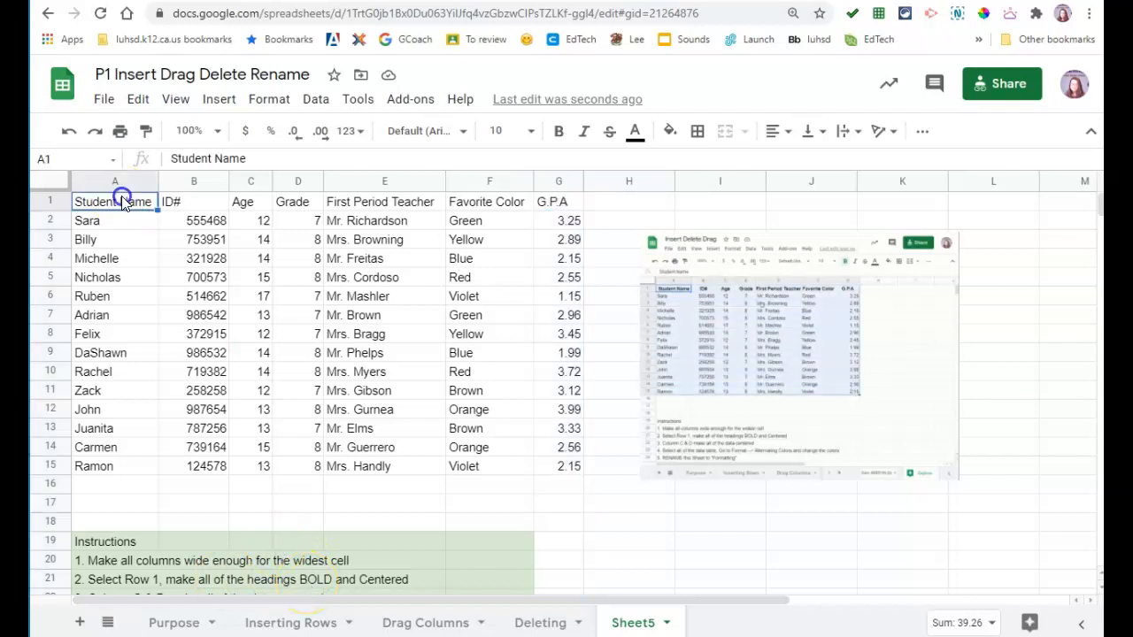
left_click(51, 200)
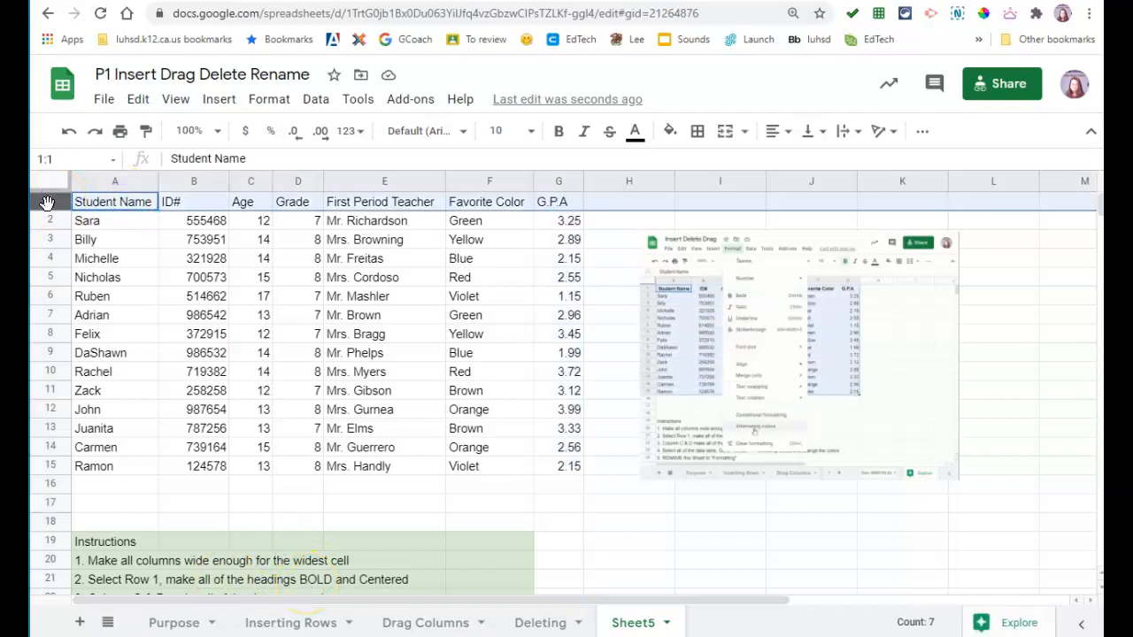
left_click(558, 131)
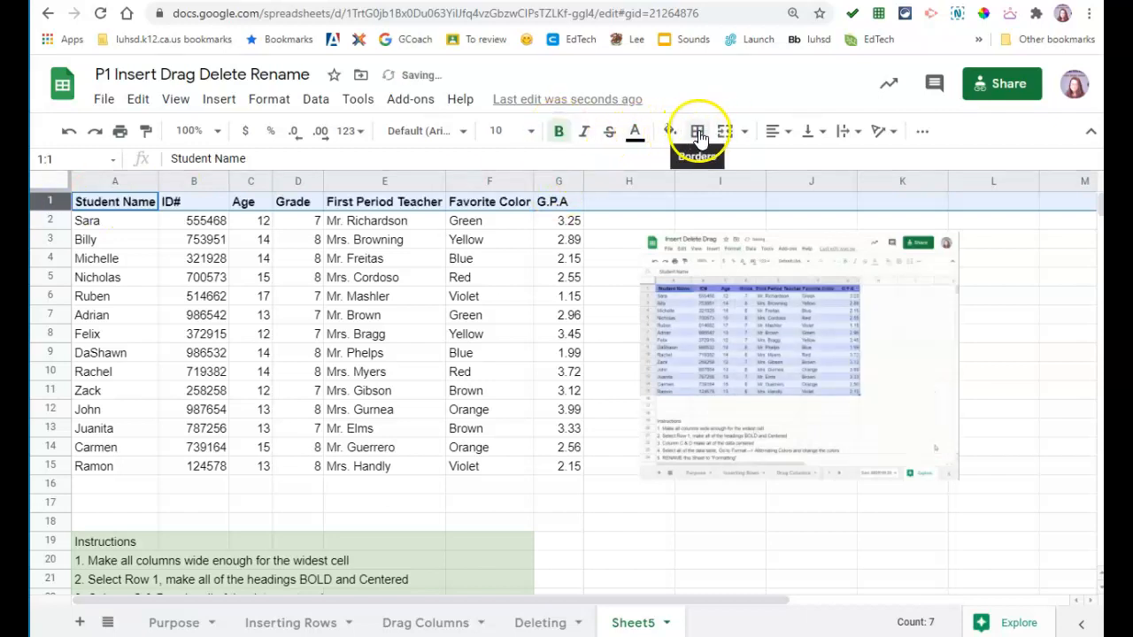
left_click(774, 138)
left_click(799, 161)
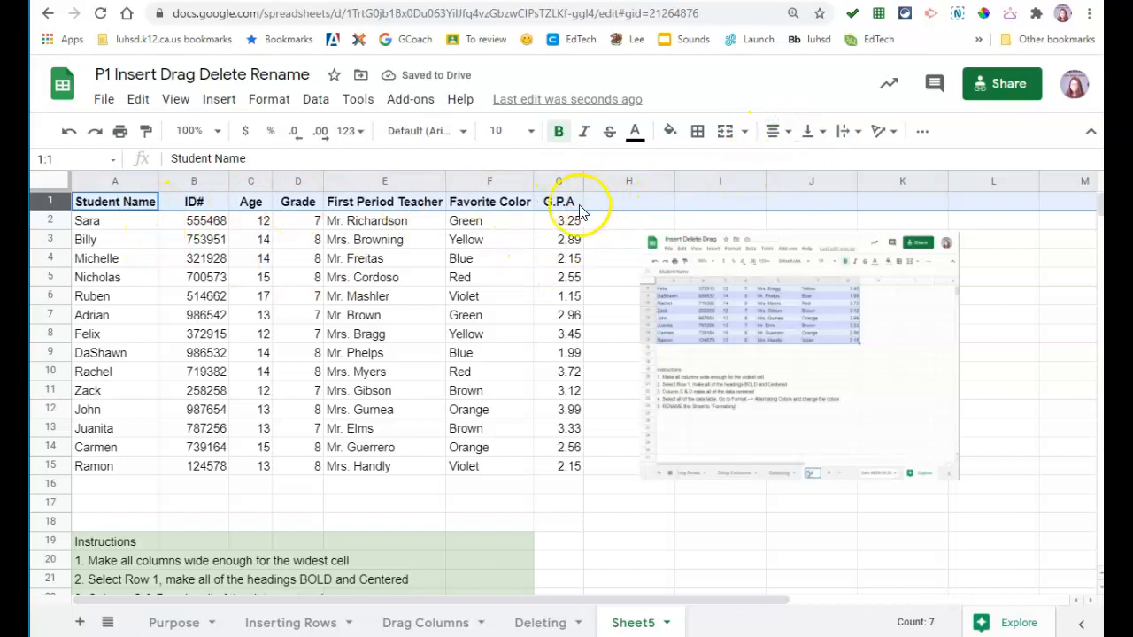
left_click(268, 503)
scroll(274, 511, "down", 1)
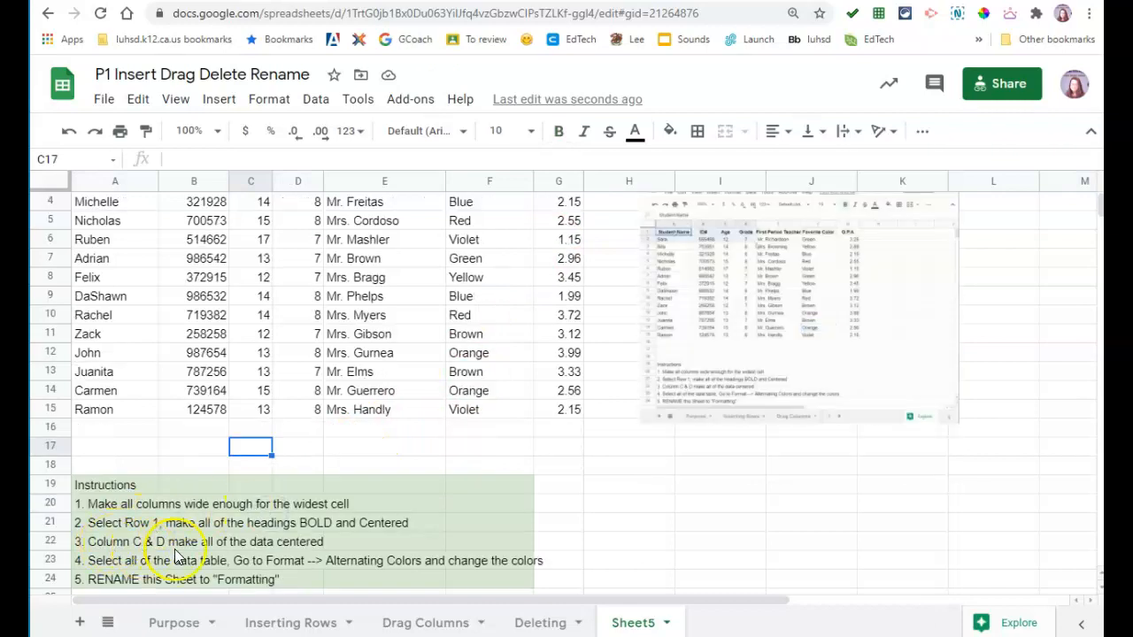
Step: Center-align the values in Grade column D and Age column C
scroll(376, 527, "up", 1)
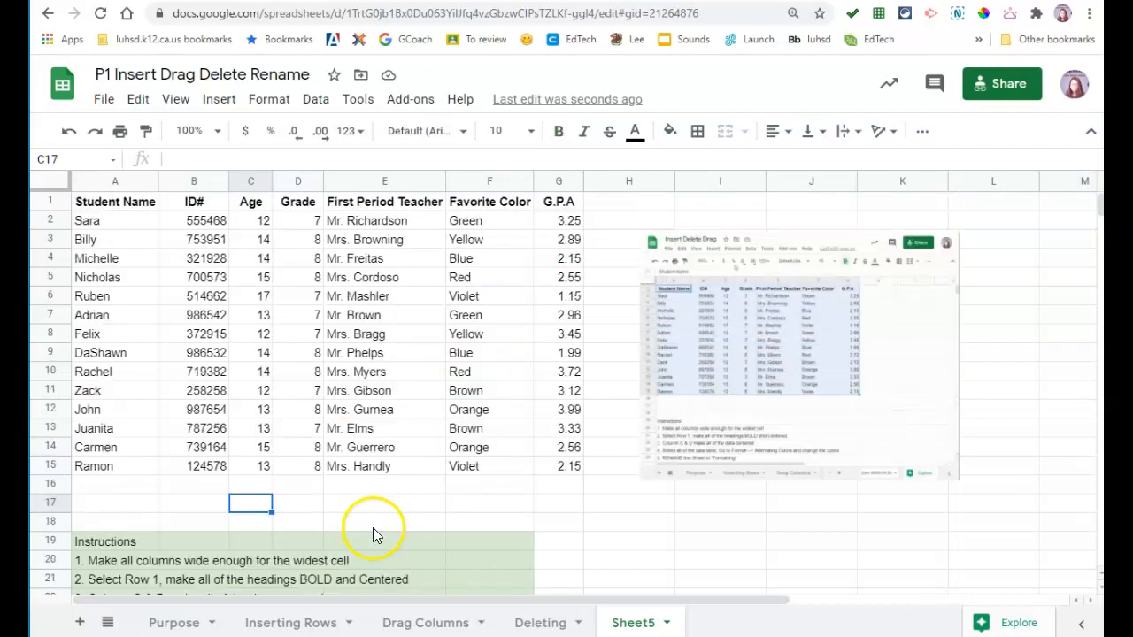
left_click(298, 181)
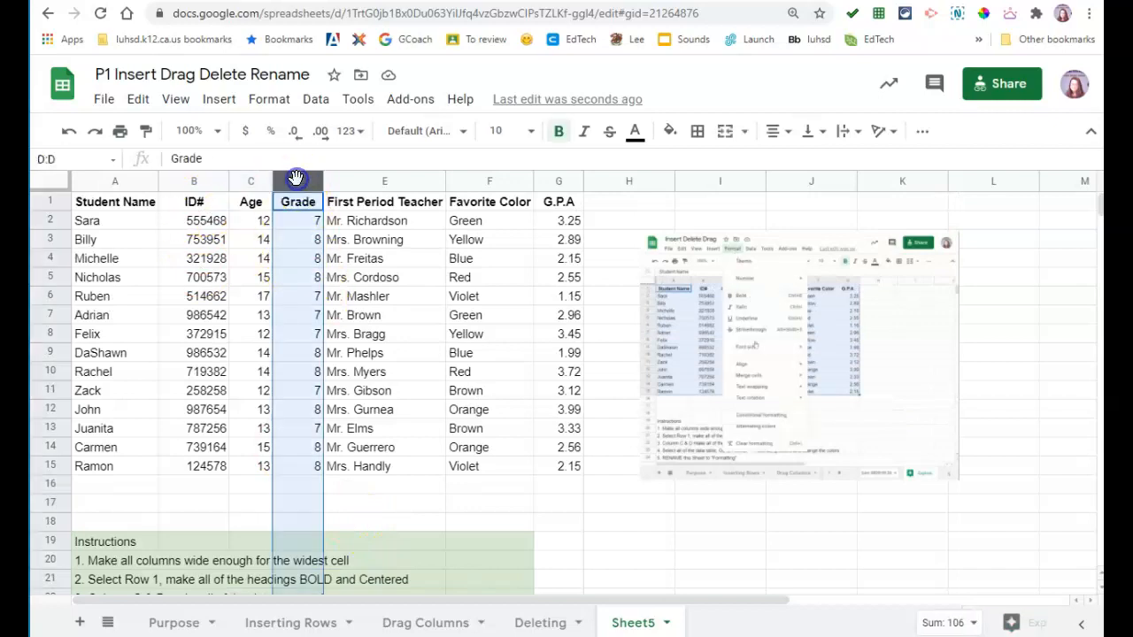
left_click(775, 131)
left_click(798, 161)
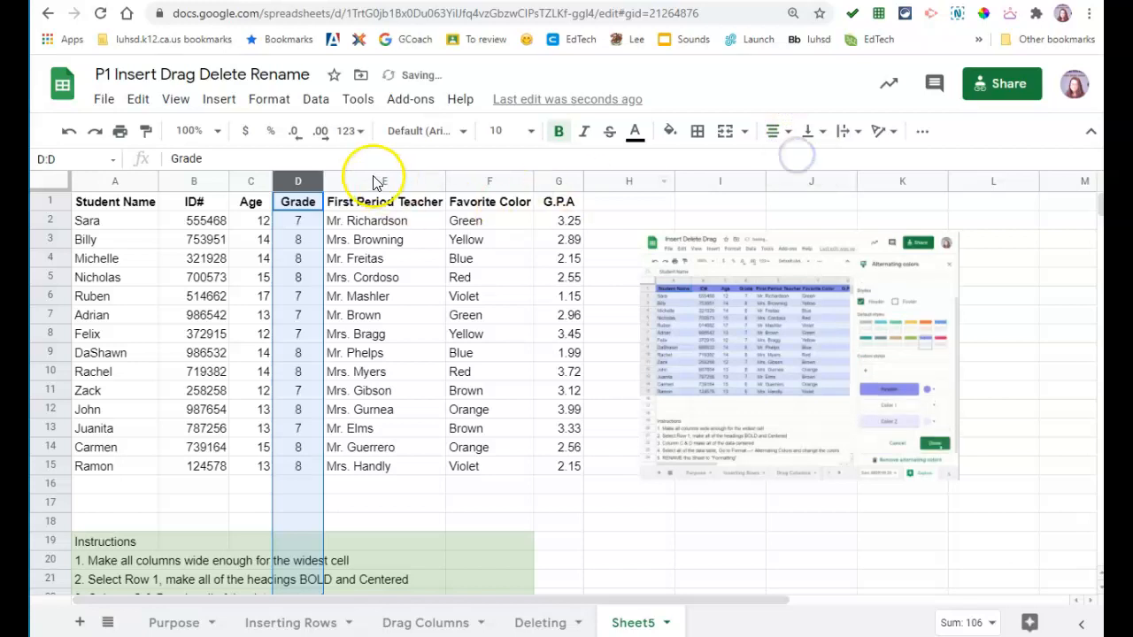
left_click(248, 182)
left_click(776, 133)
left_click(801, 163)
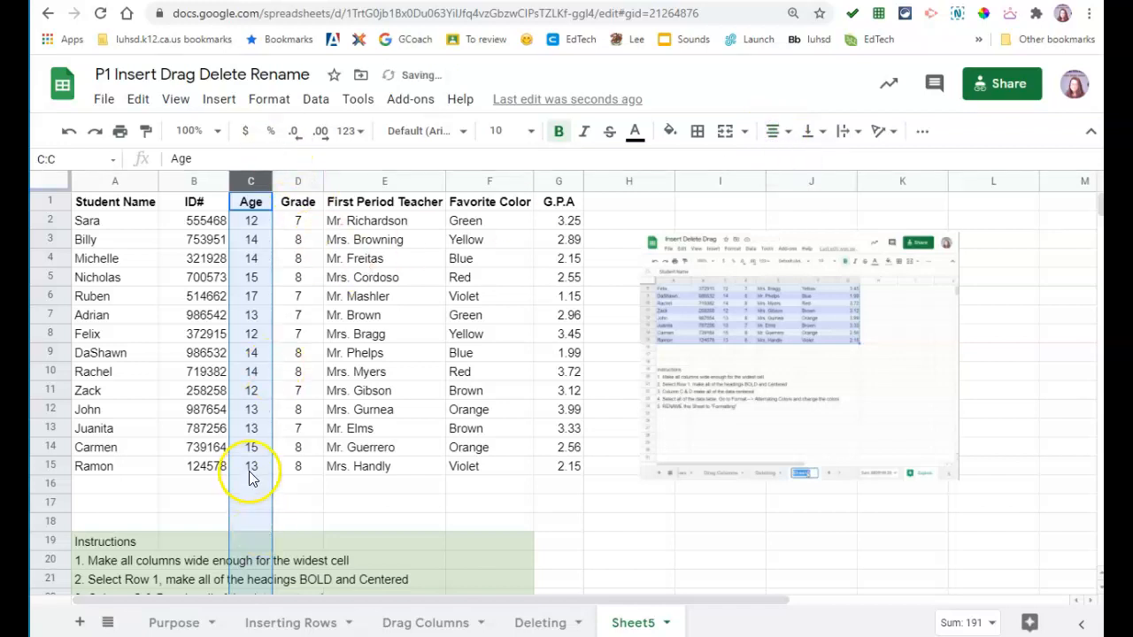
left_click(341, 467)
scroll(340, 470, "down", 3)
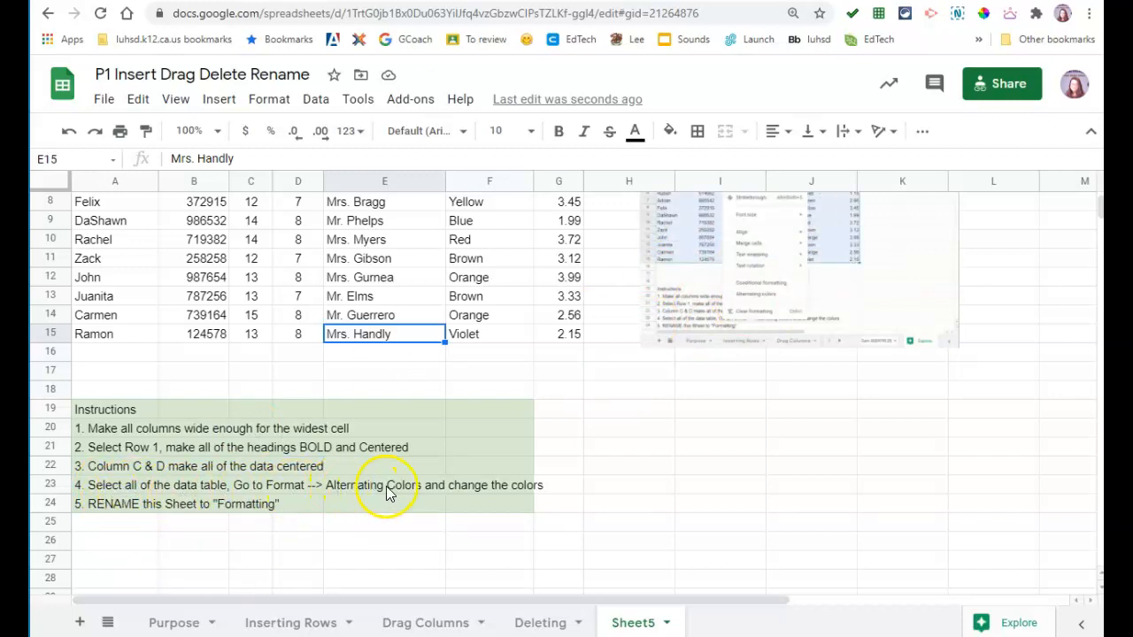
scroll(480, 492, "up", 3)
Step: Apply the default cyan alternating-colors style, with a header row, to the student table A1:G15
left_click(95, 204)
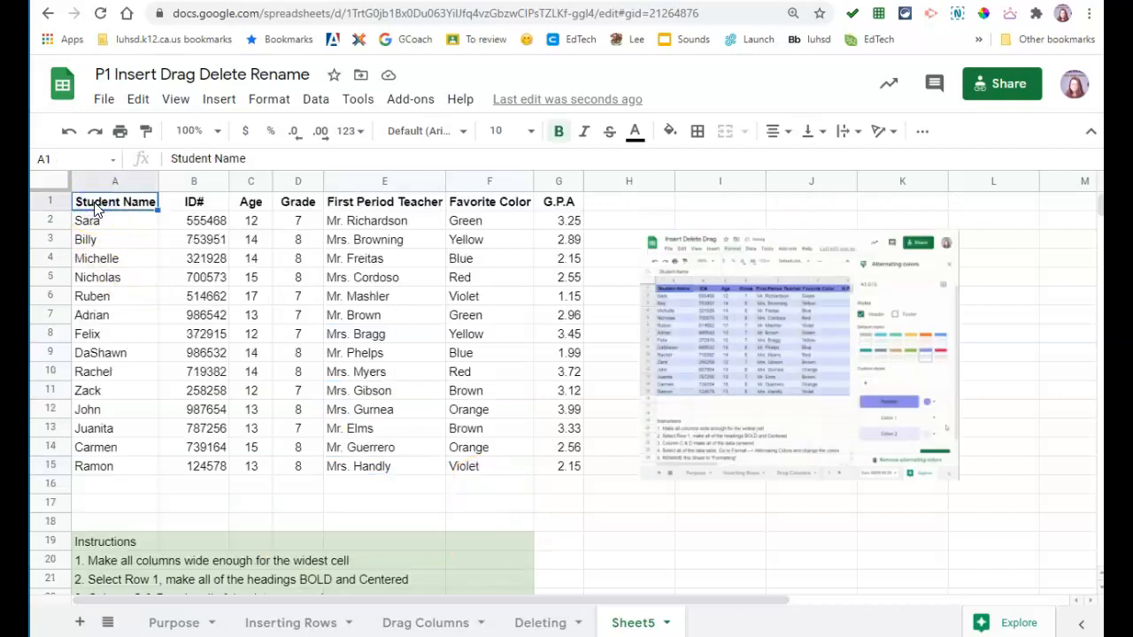
key("shift+Right")
key("shift+Right")
key("shift+Right")
key("shift+Right")
key("shift+Right")
key("shift+Right")
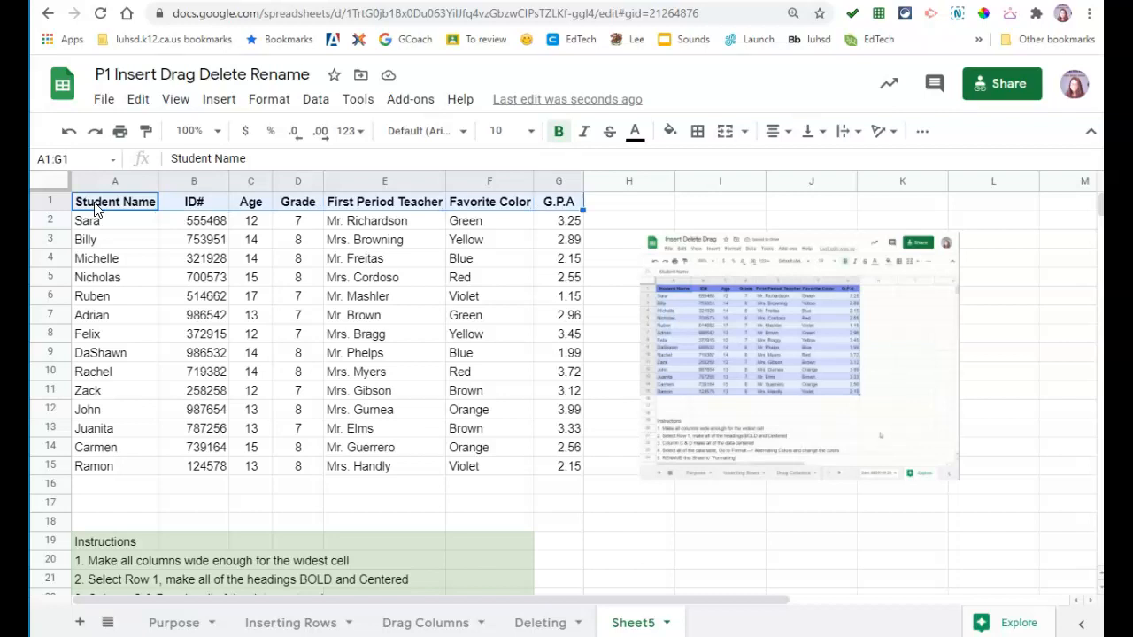
key("shift+Down")
key("shift+Down")
key("shift+Down")
key("shift+Down")
key("shift+Down")
key("shift+Down")
key("shift+Down")
key("shift+Down")
key("shift+Down")
key("shift+Down")
key("shift+Down")
key("shift+Down")
key("shift+Down")
key("shift+Down")
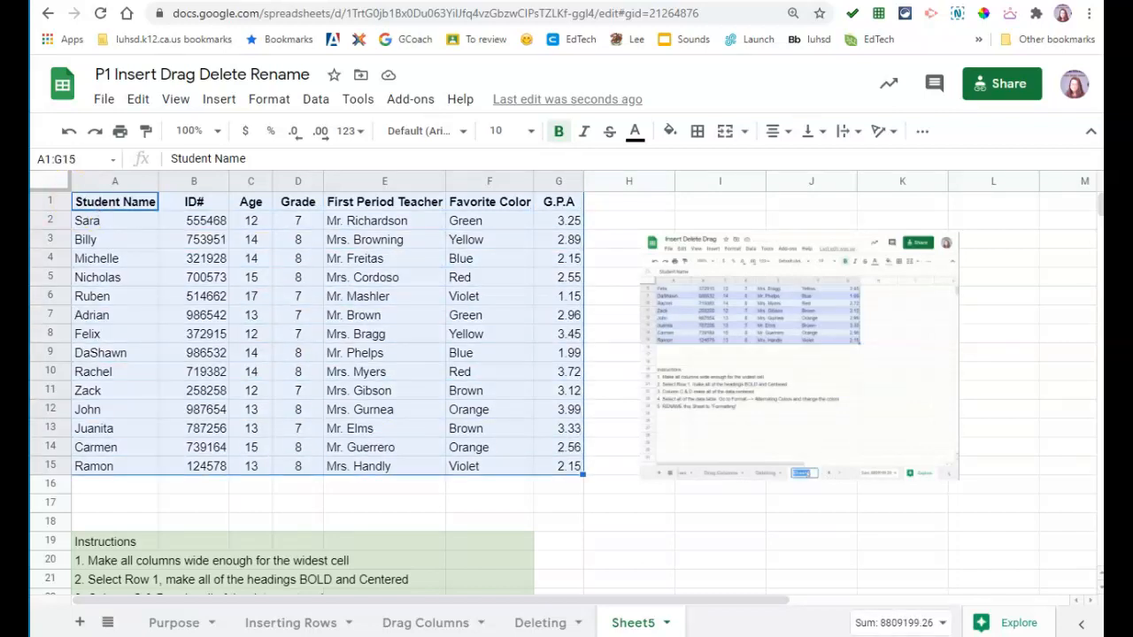
scroll(325, 367, "down", 1)
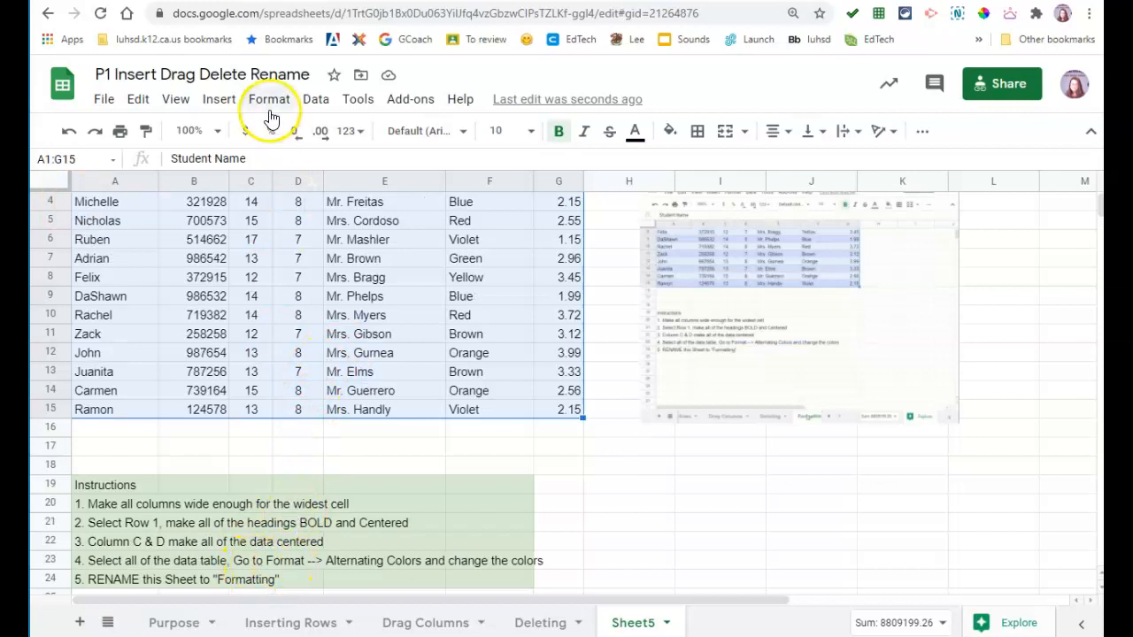
left_click(269, 105)
left_click(328, 557)
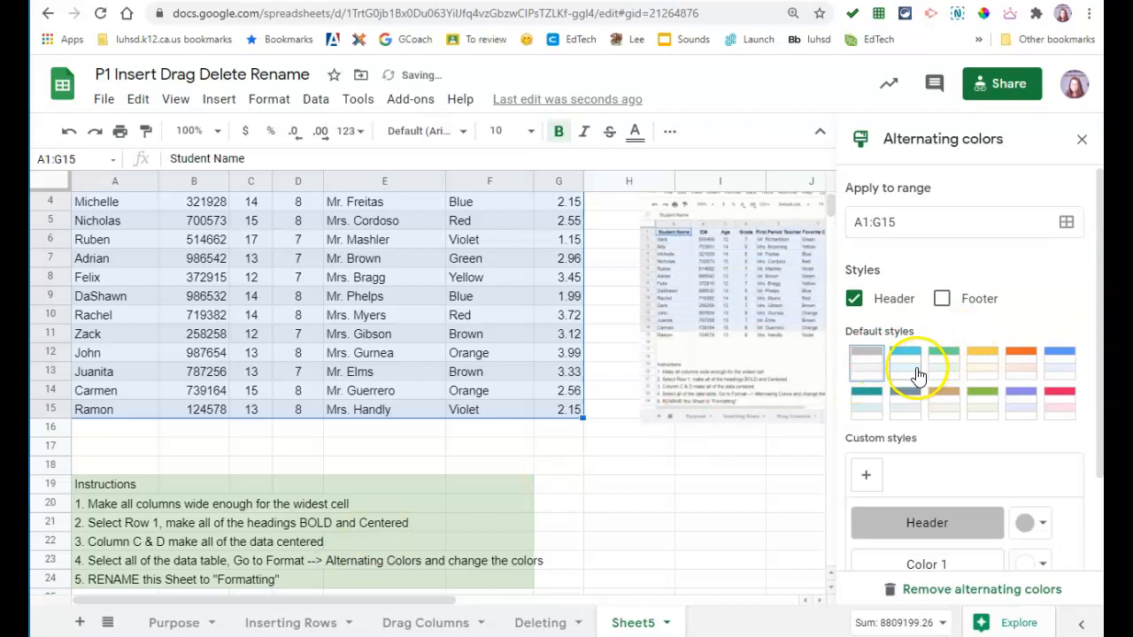
left_click(913, 365)
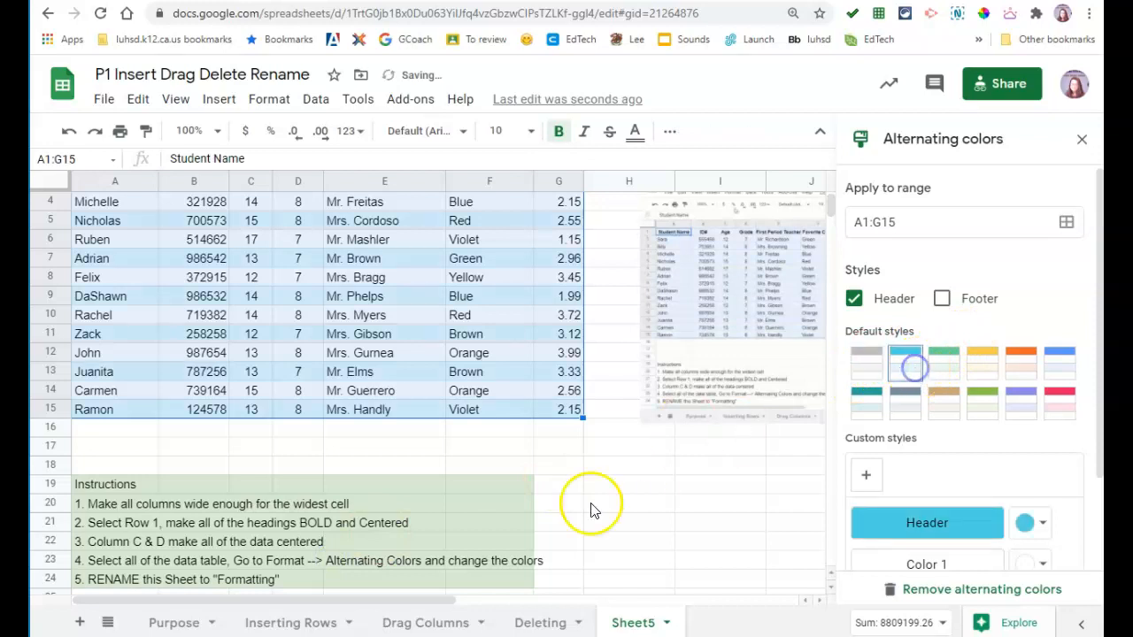
left_click(565, 465)
scroll(567, 470, "up", 1)
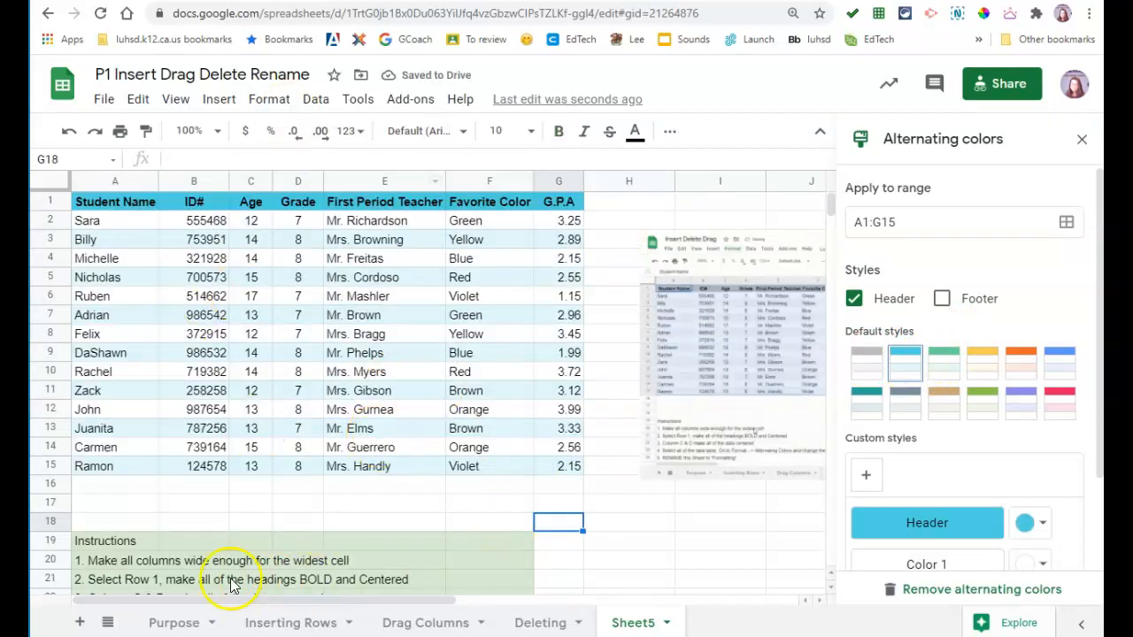
scroll(227, 576, "down", 3)
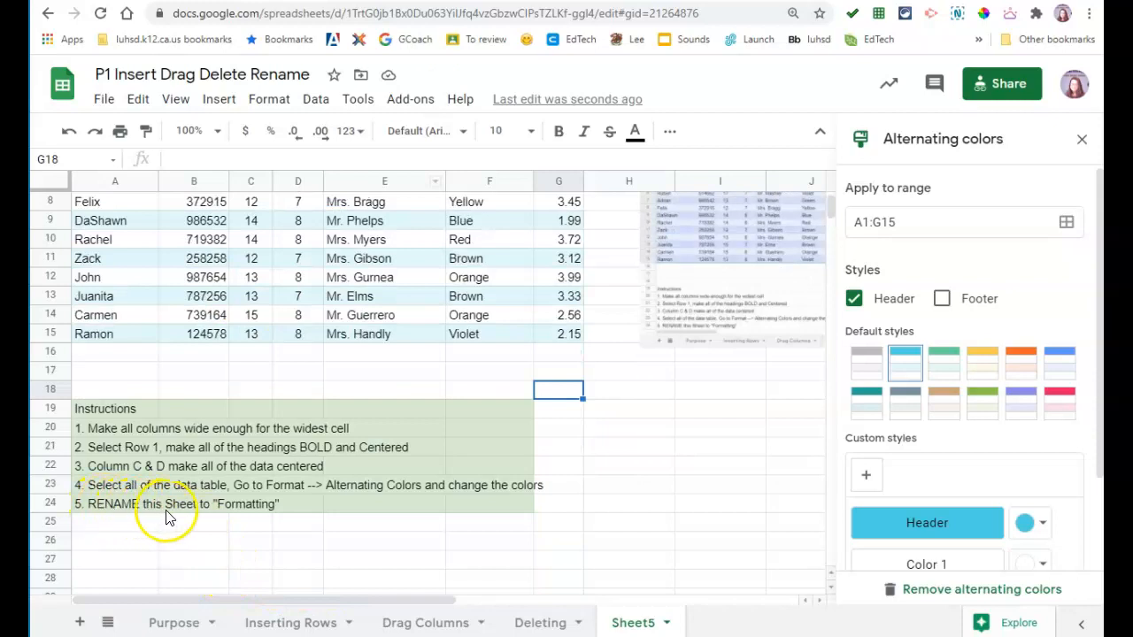
Step: Change the Sheet5 tab's name to 'Formatting' from its tab menu
right_click(628, 631)
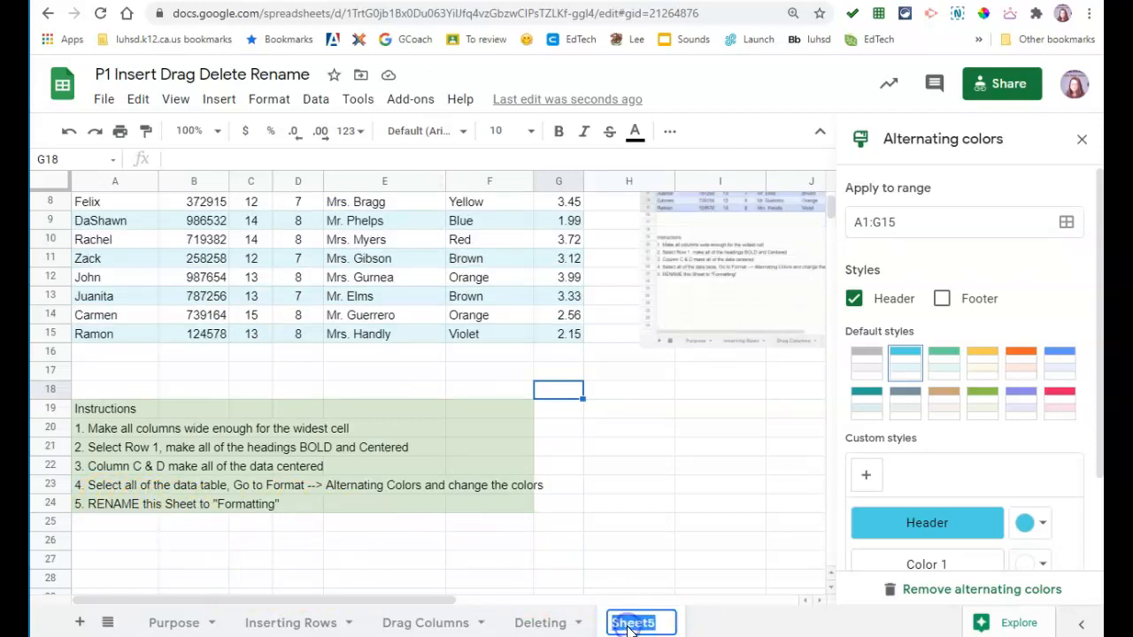
type("Formatting")
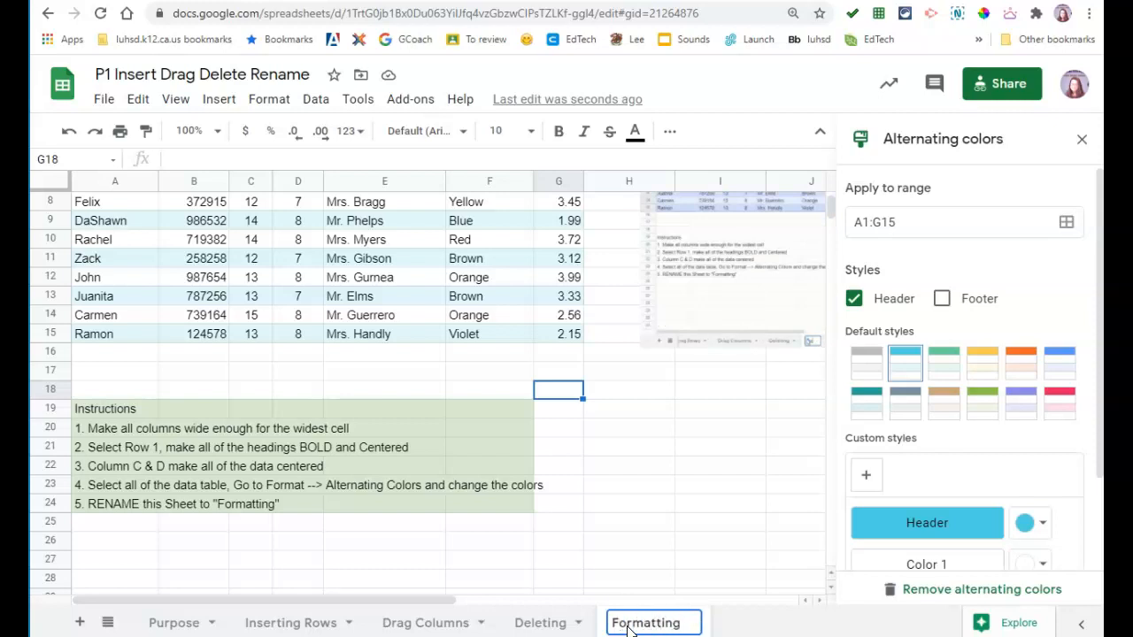
left_click(643, 564)
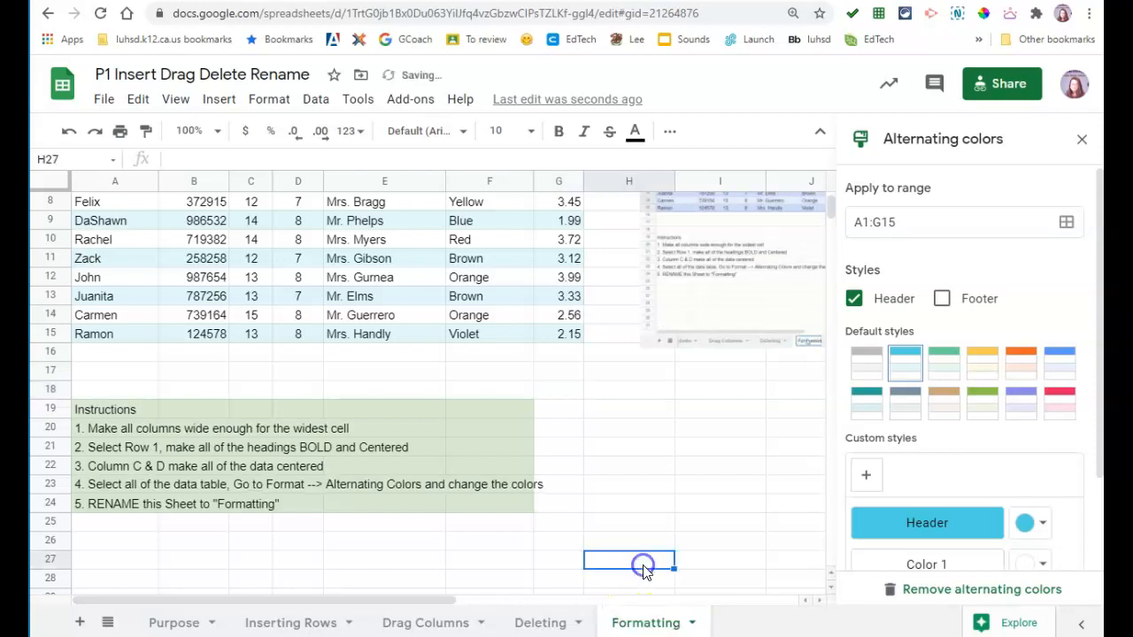